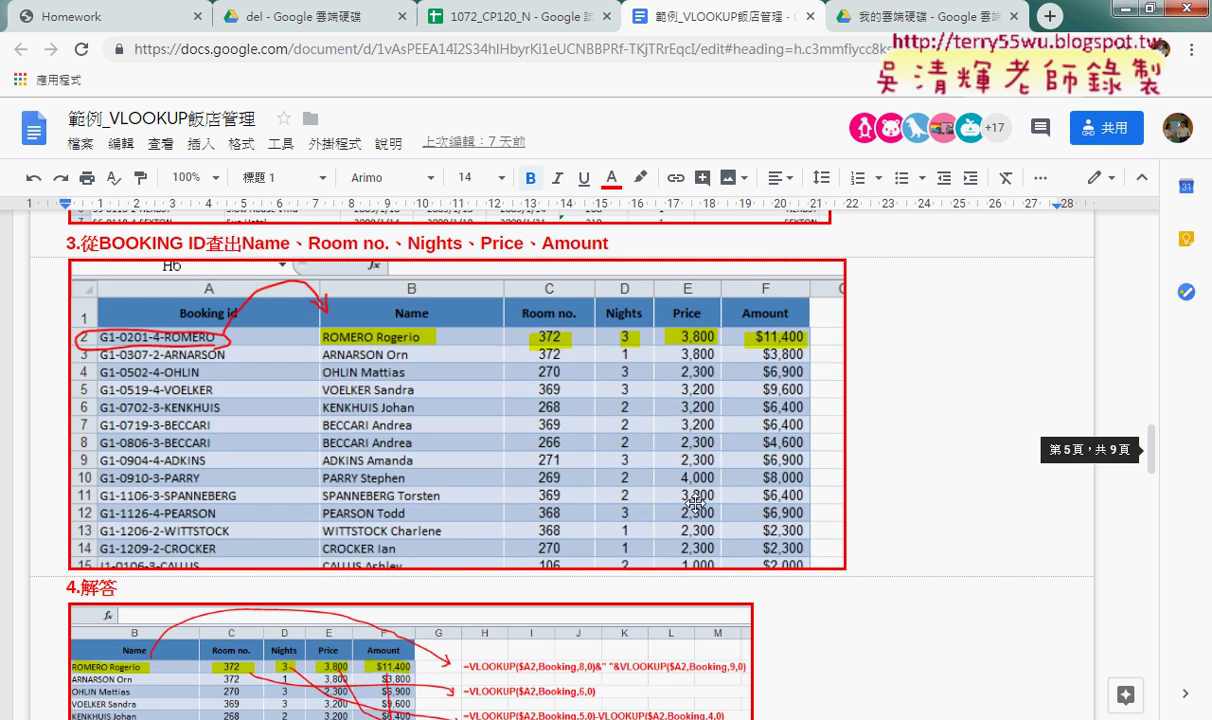
Step: Scroll the VLOOKUP hotel notes from the solutions down to the 清除BOOKINGID and BOOKINGID macro code
scroll(695, 503, "up", 3)
scroll(695, 503, "up", 3)
scroll(697, 504, "up", 3)
scroll(697, 504, "up", 3)
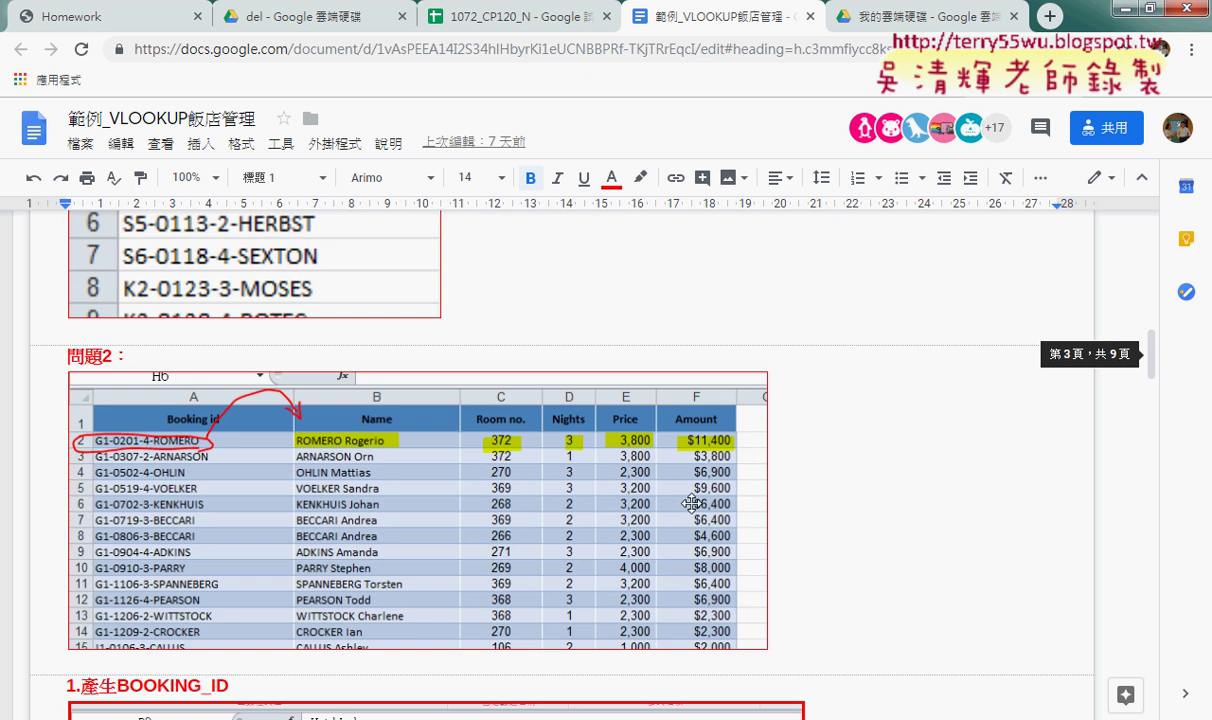
scroll(602, 464, "up", 3)
scroll(495, 463, "up", 1)
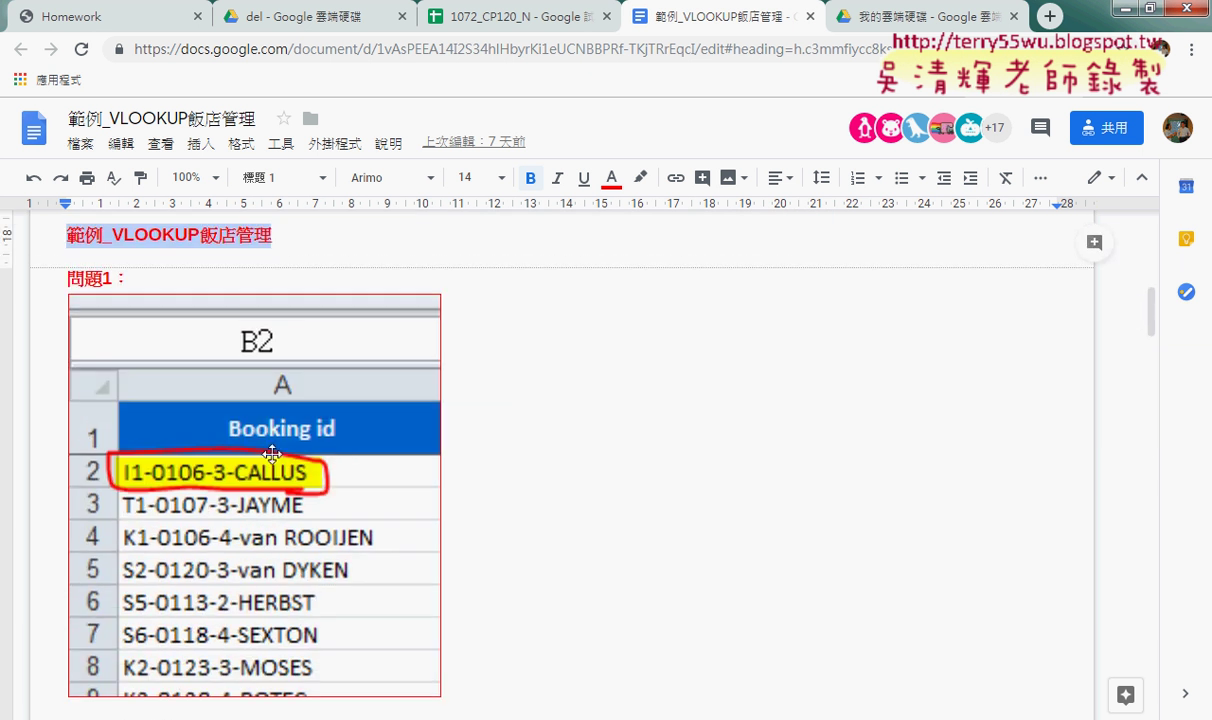
scroll(221, 453, "down", 10)
scroll(163, 395, "down", 2)
scroll(163, 395, "down", 1)
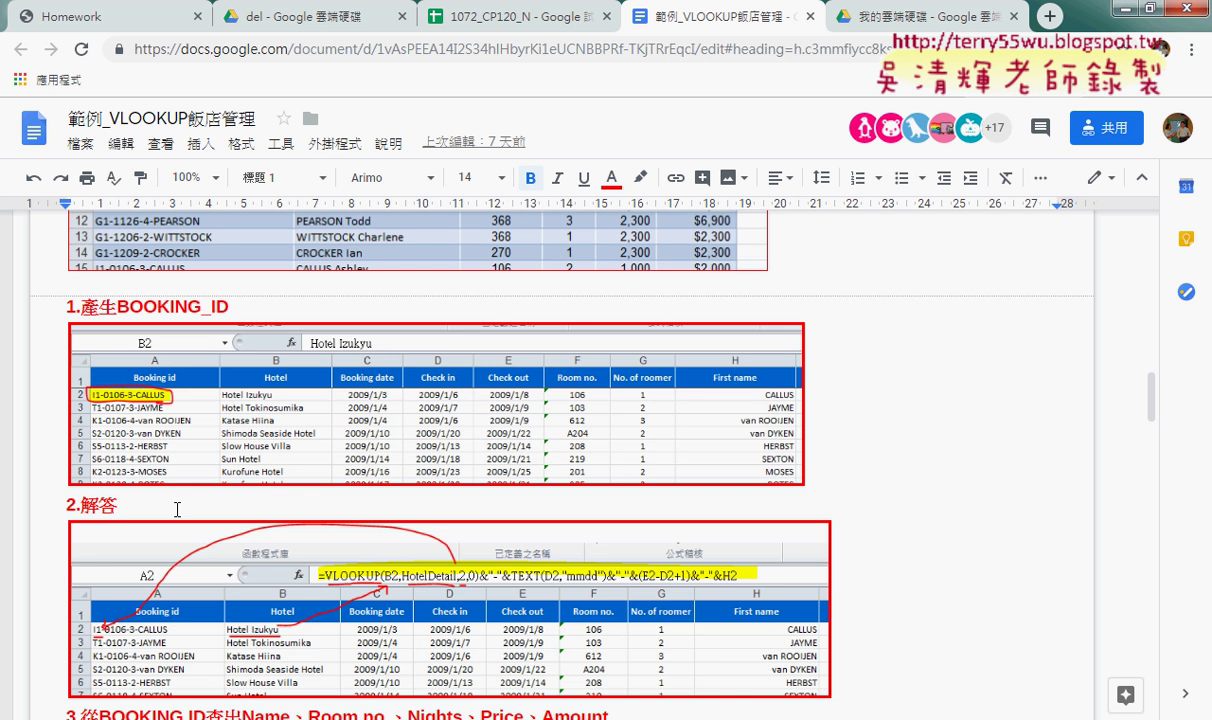
scroll(308, 481, "down", 1)
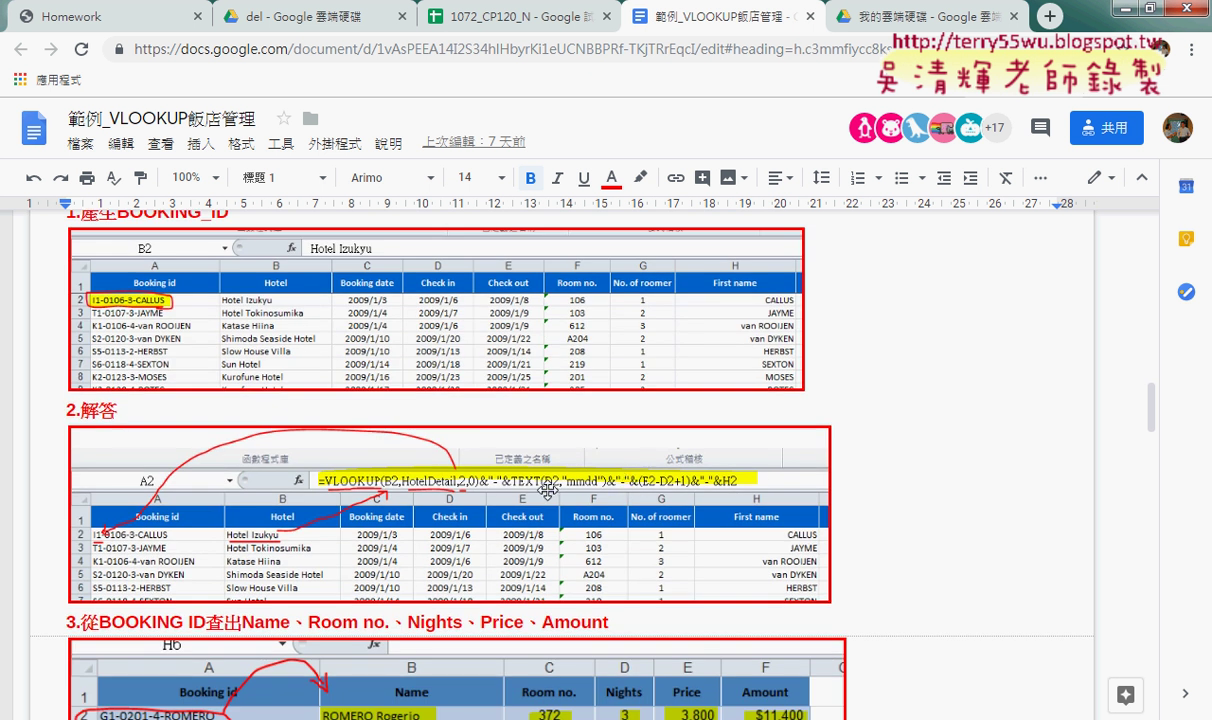
scroll(512, 465, "down", 3)
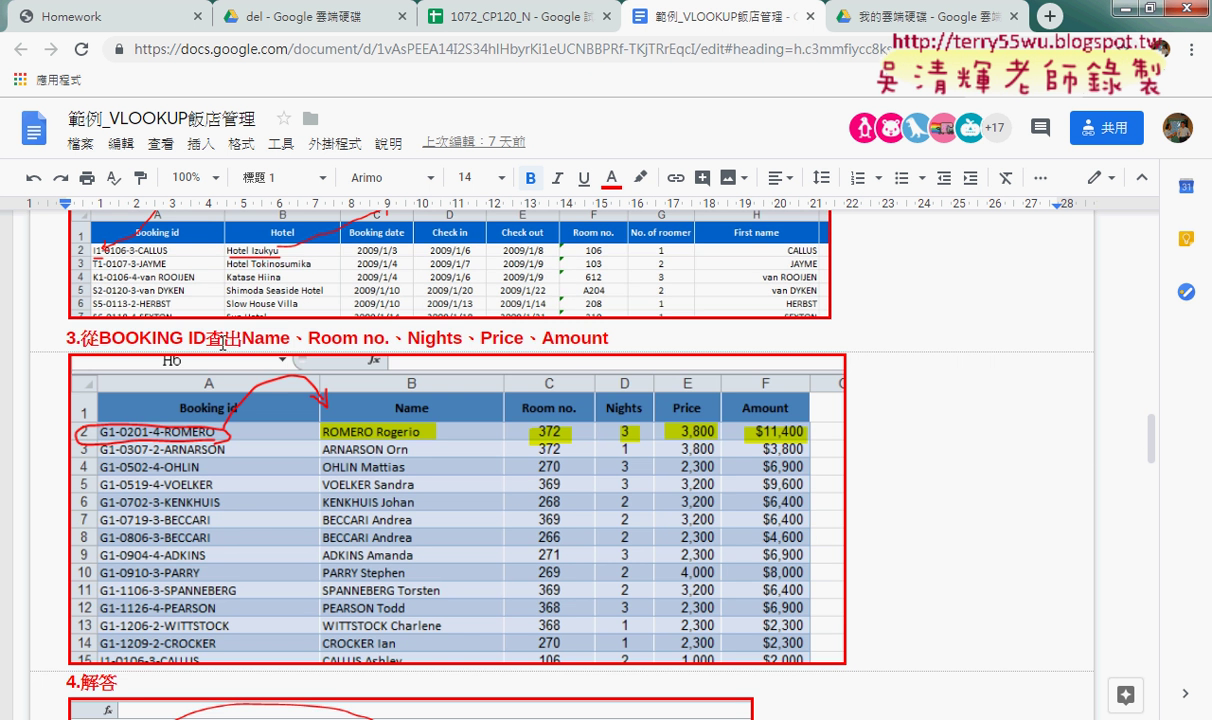
scroll(555, 360, "down", 3)
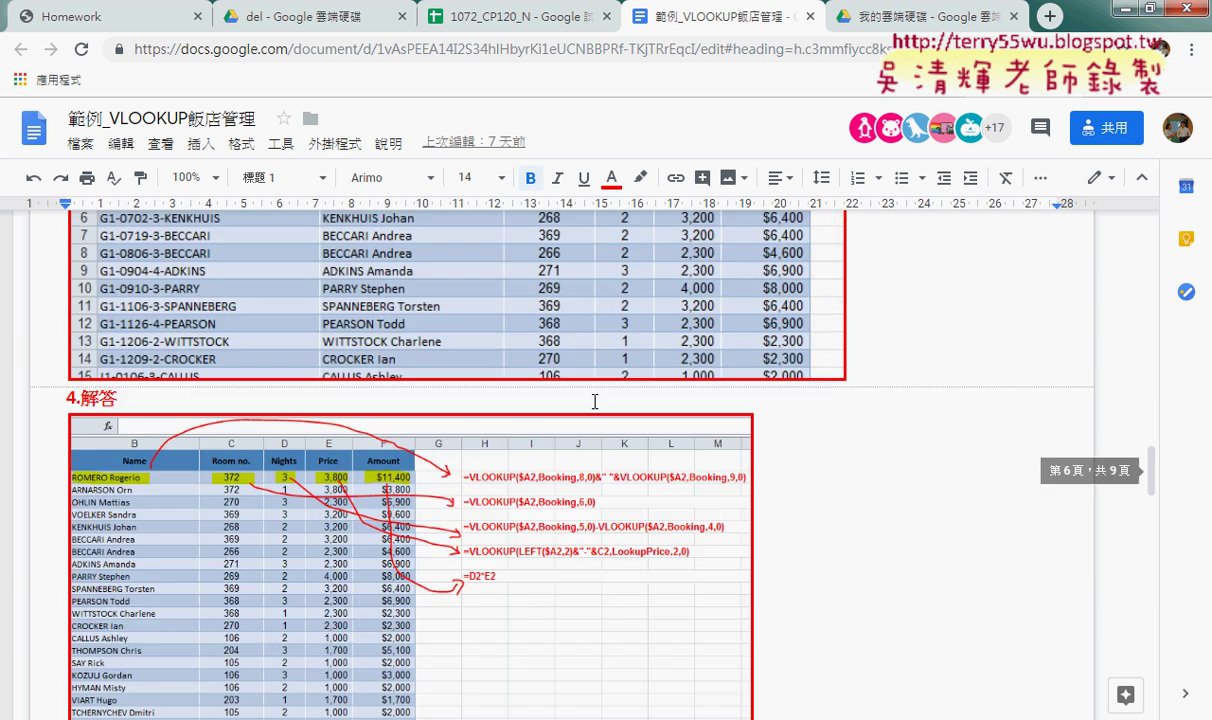
scroll(541, 362, "down", 2)
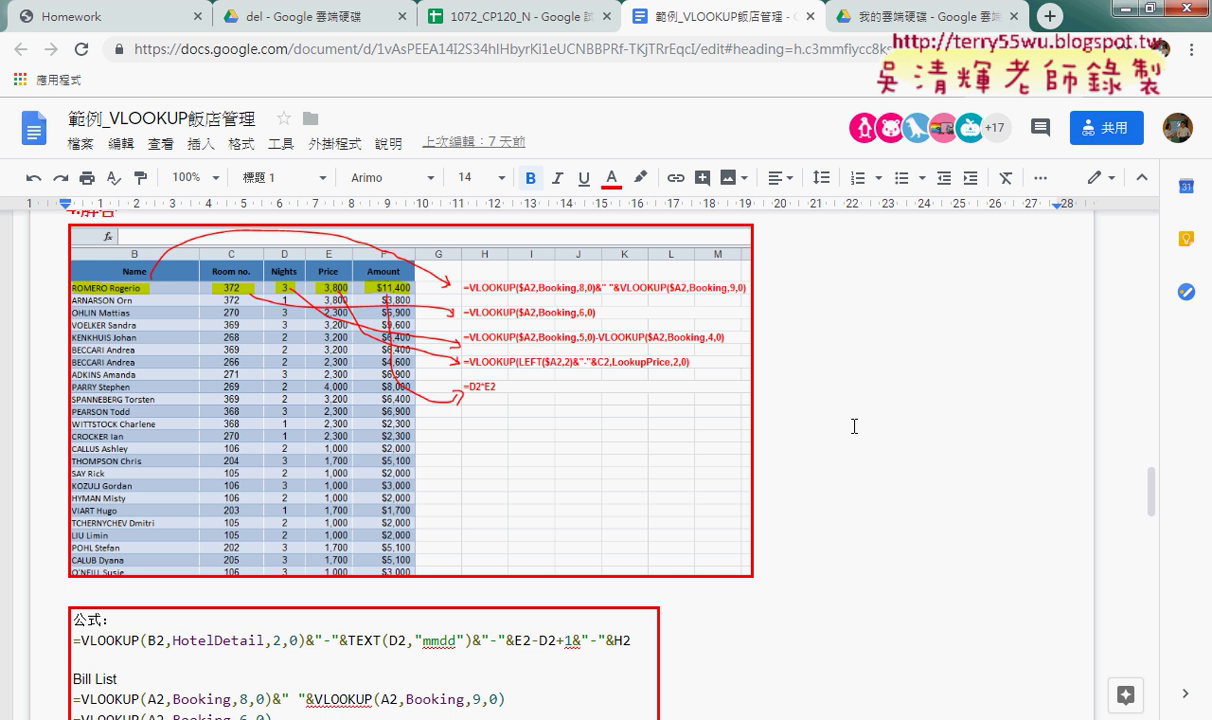
scroll(703, 436, "down", 2)
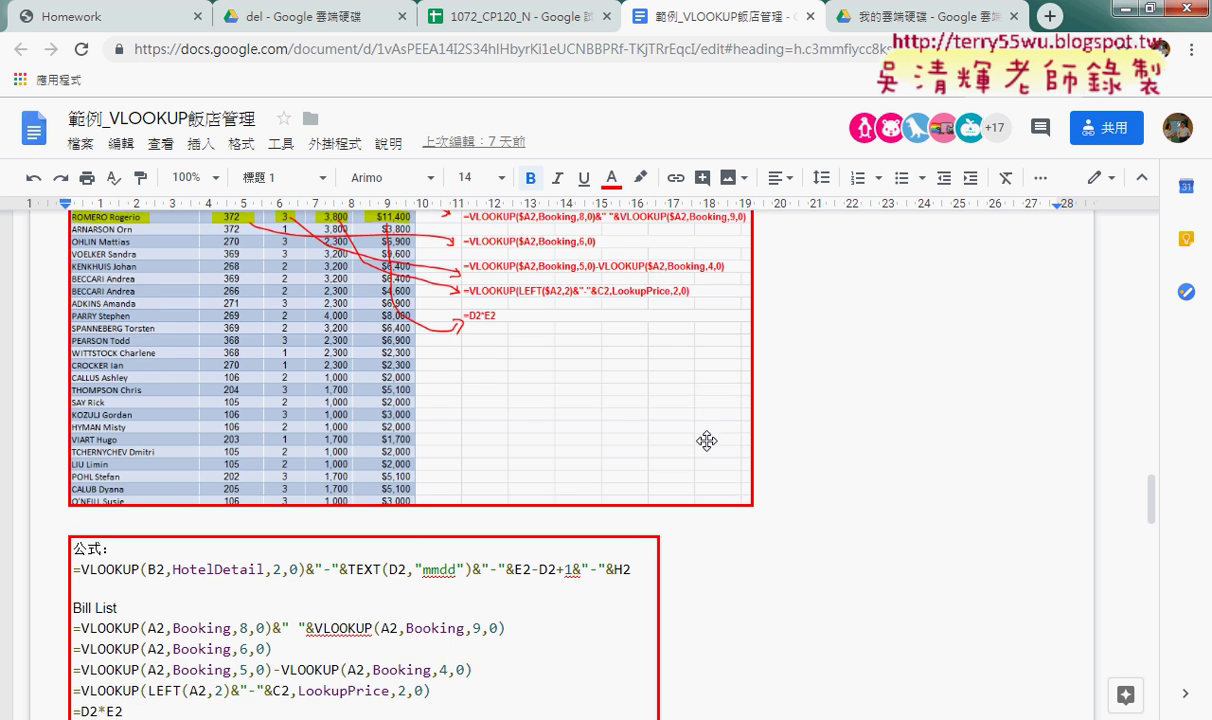
scroll(650, 410, "down", 3)
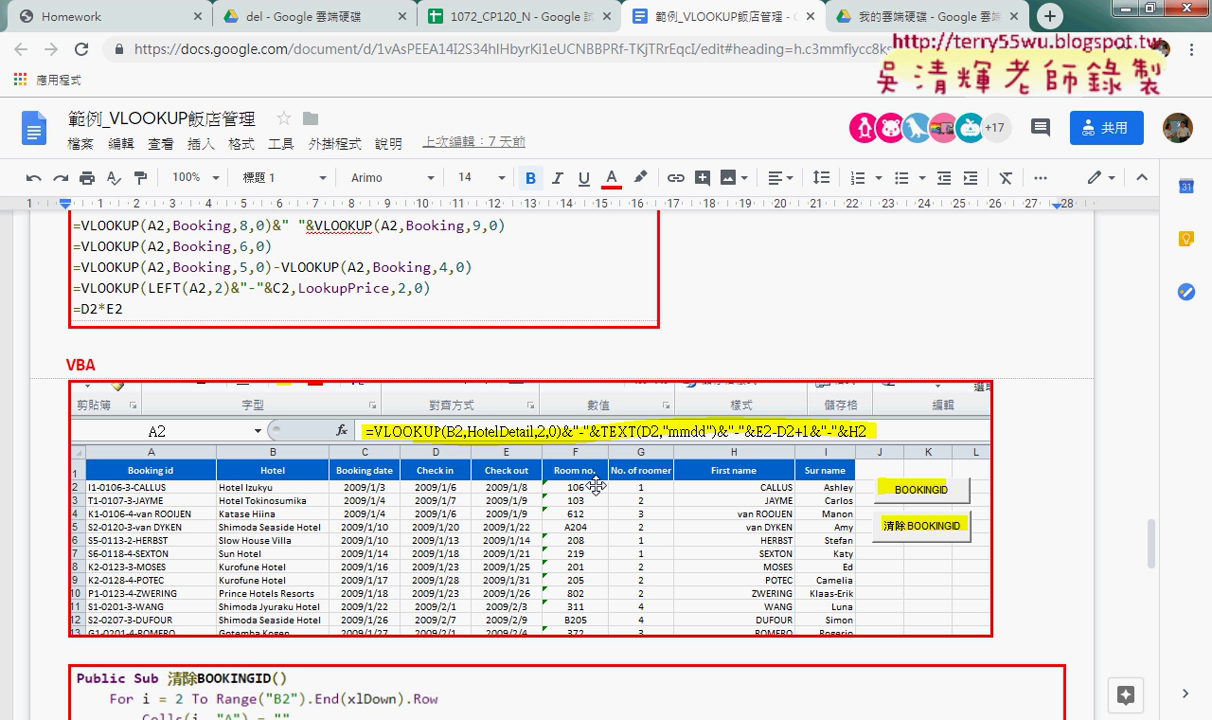
scroll(594, 486, "down", 1)
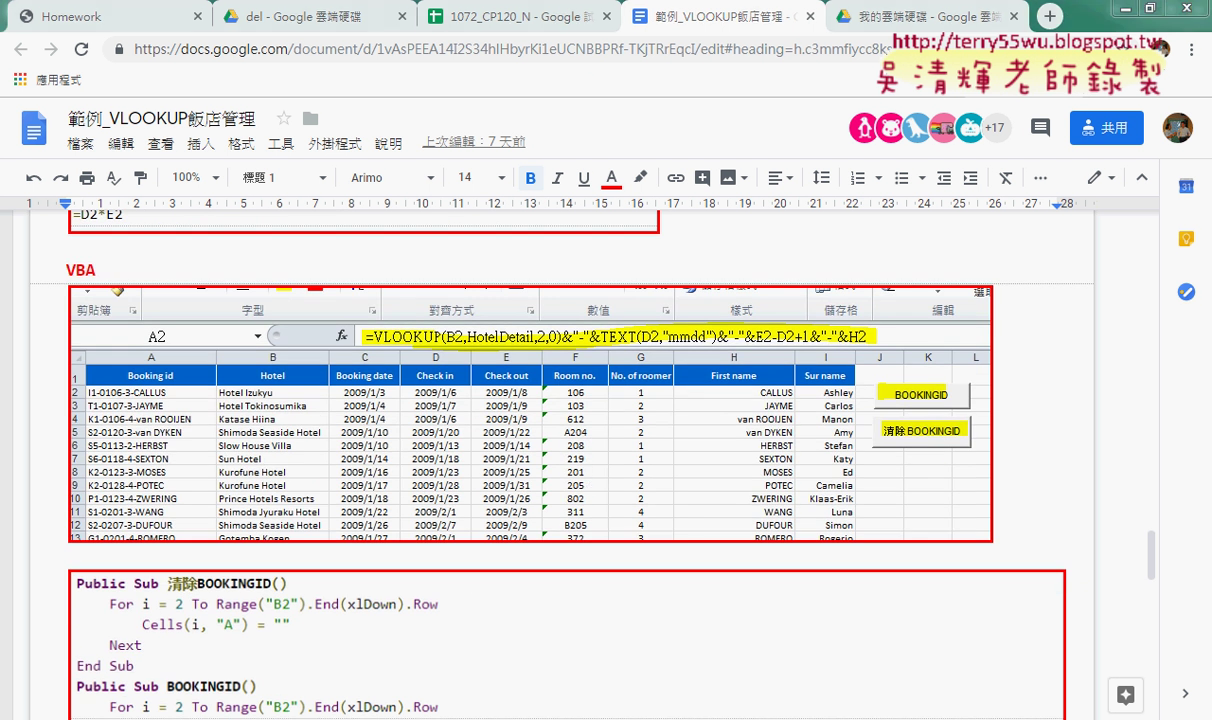
mouse_move(260, 719)
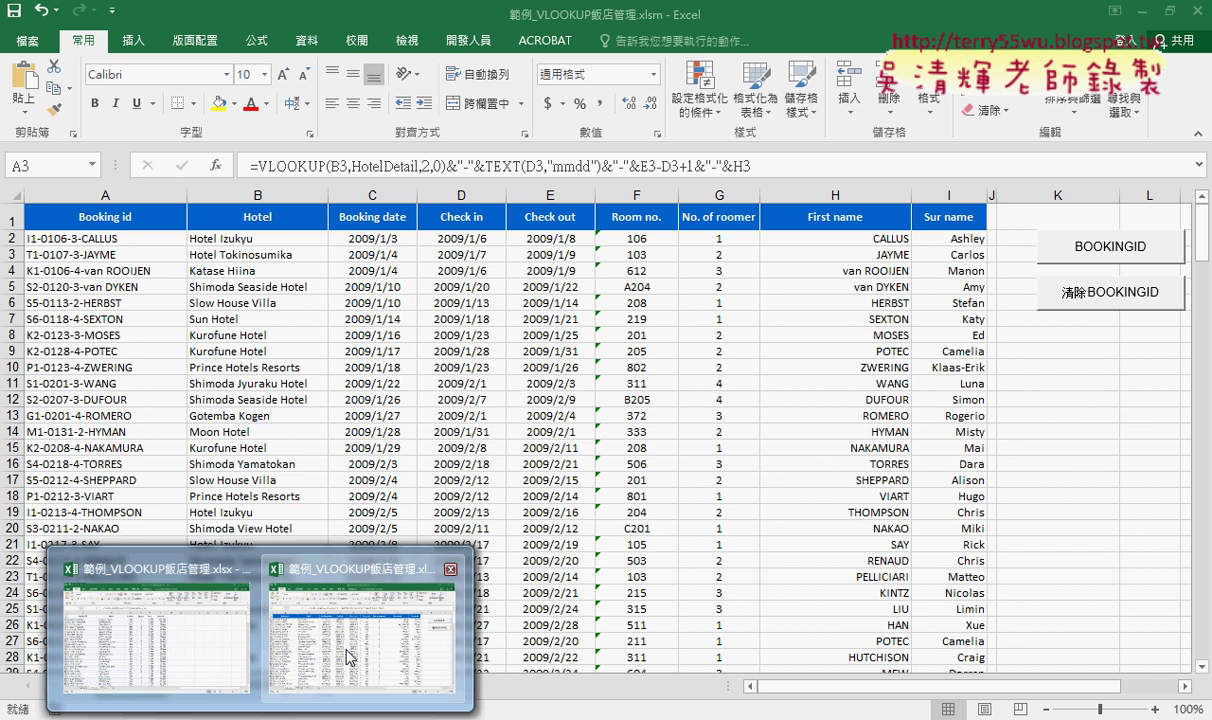
Step: Bring 範例_VLOOKUP飯店管理.xlsm forward, glance at Bill List, then return to the Booking sheet
left_click(325, 620)
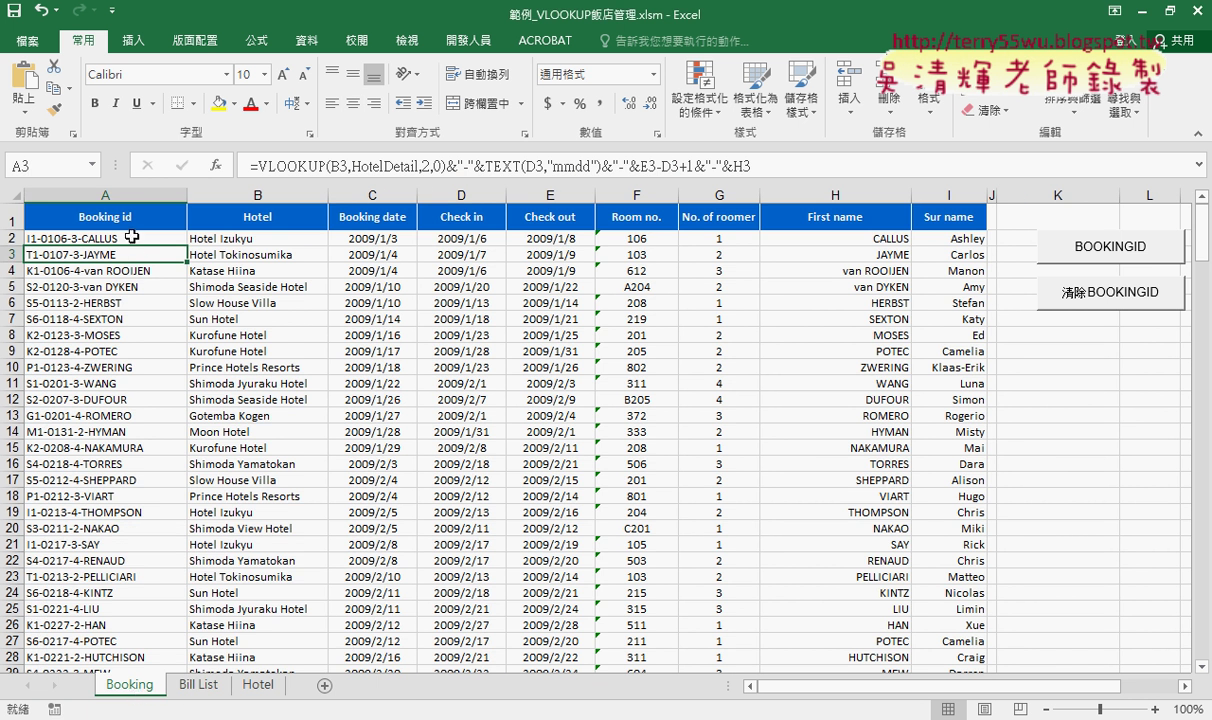
left_click(200, 684)
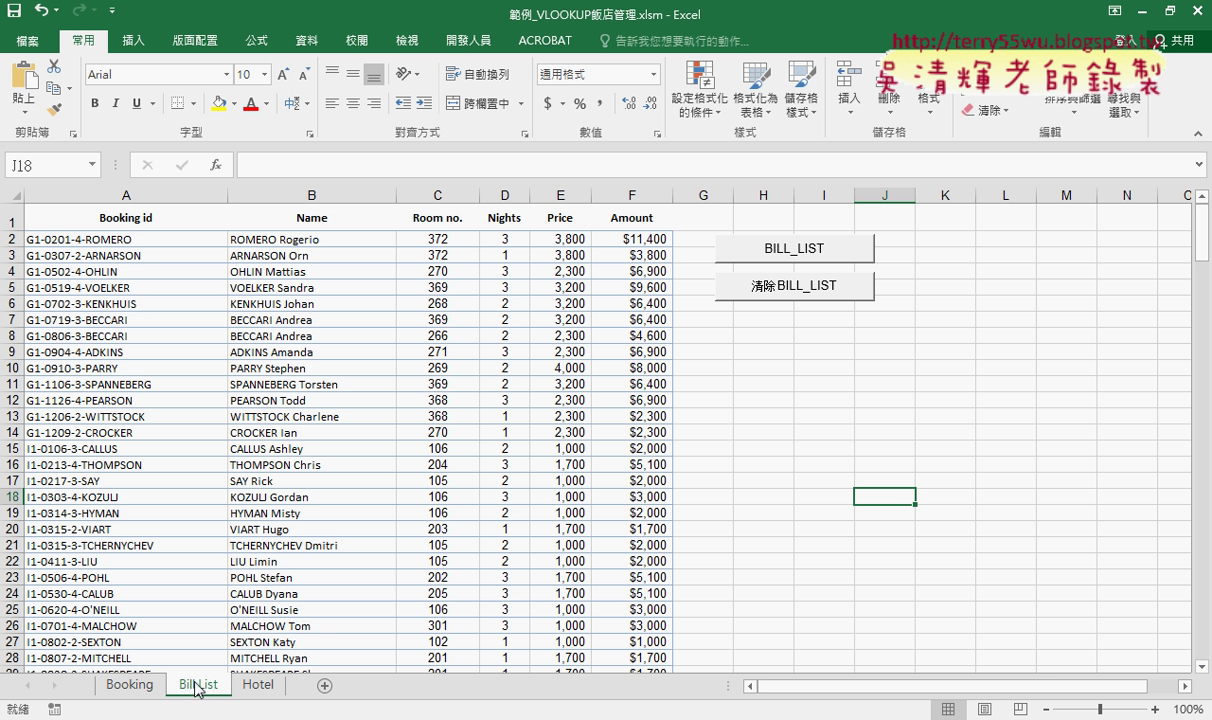
left_click(121, 686)
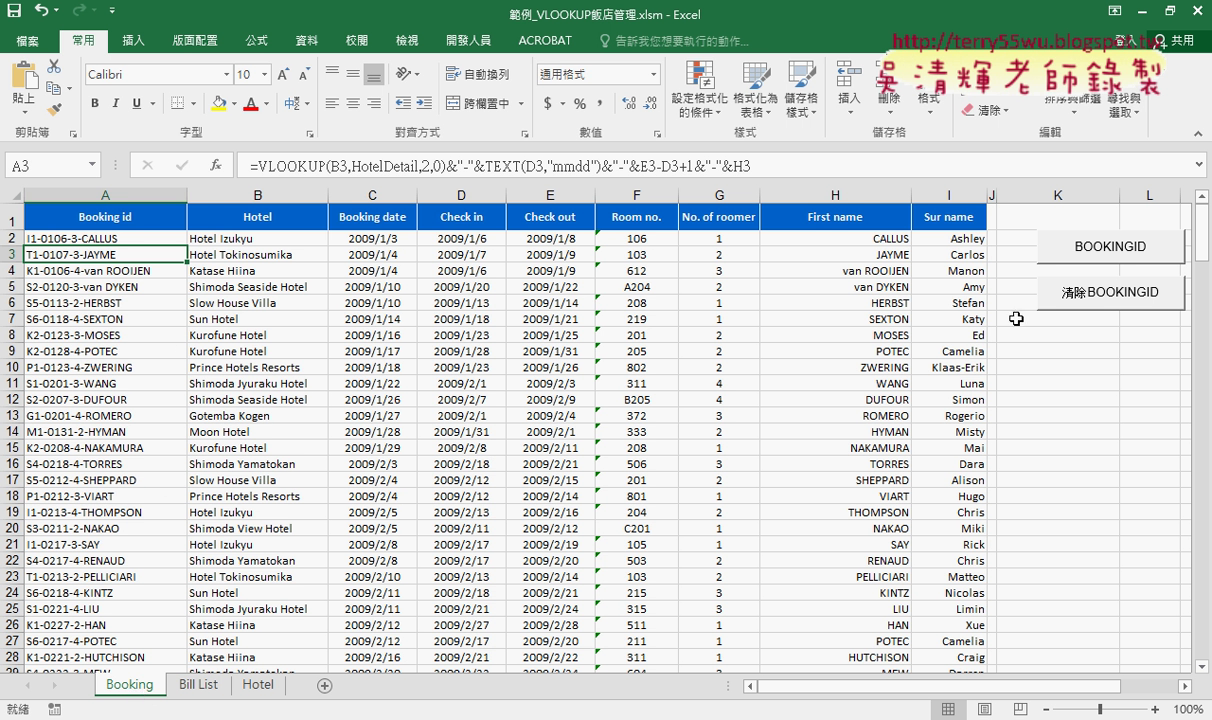
Step: Clear column A with 清除 BOOKINGID, confirm A2 is empty, then refill it with BOOKINGID
left_click(1097, 293)
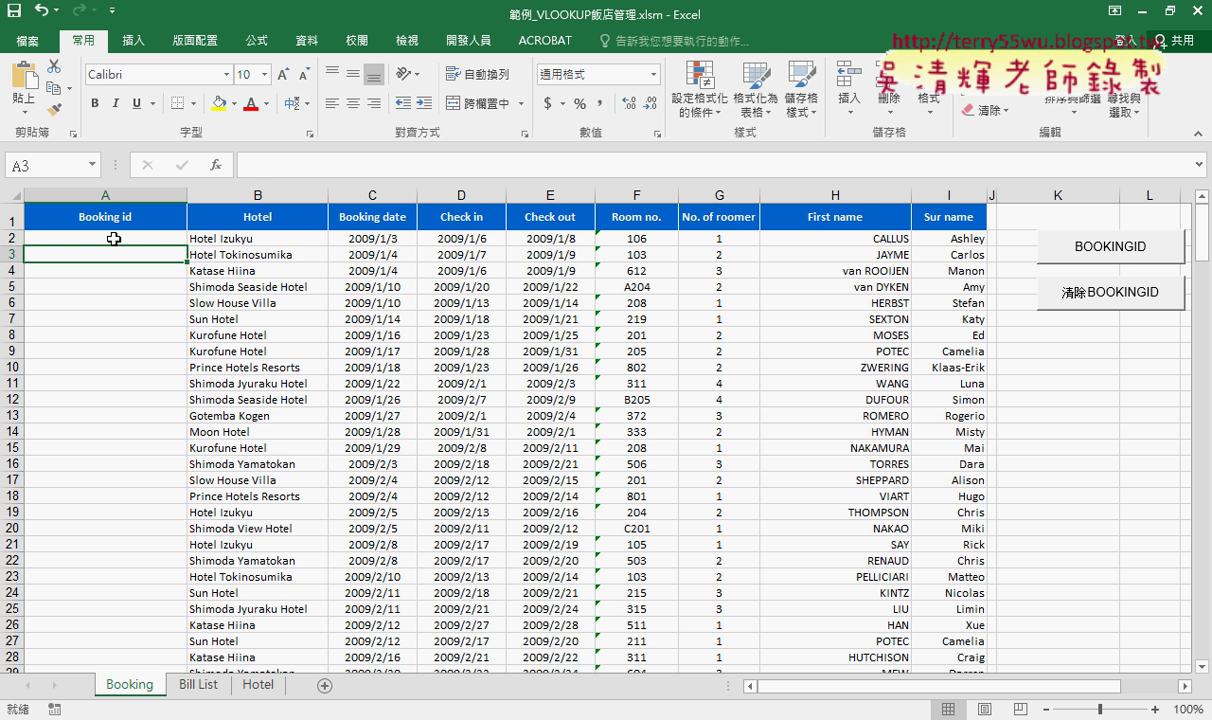
left_click(104, 237)
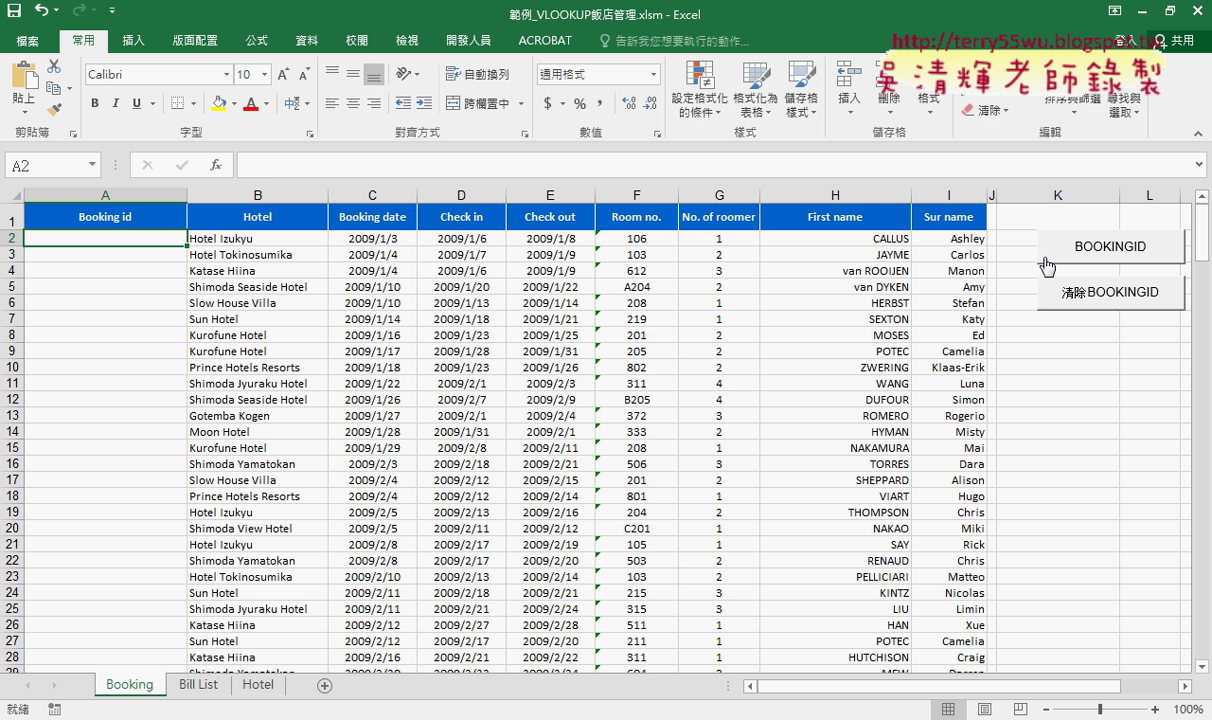
left_click(1106, 250)
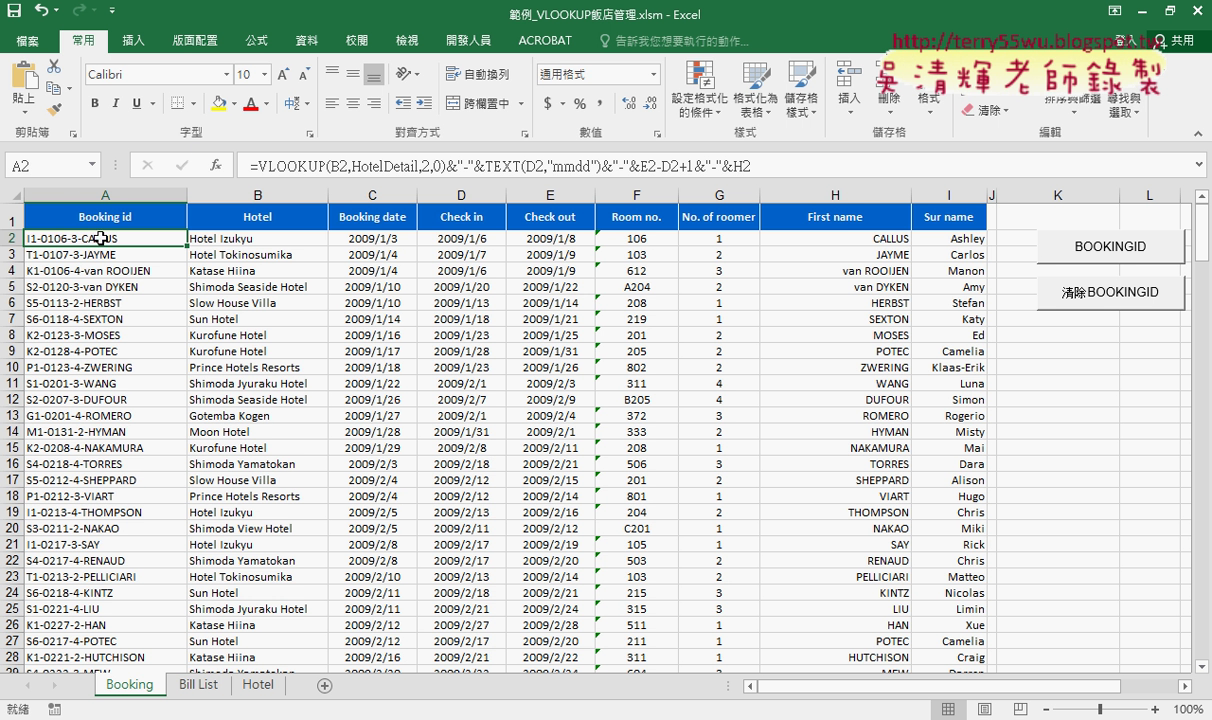
Step: Compare the A2 and A3 booking-ID formulas, highlighting the E3 reference in A3's formula
left_click(100, 250)
left_click(104, 238)
left_click(108, 253)
left_click(110, 238)
left_click(124, 251)
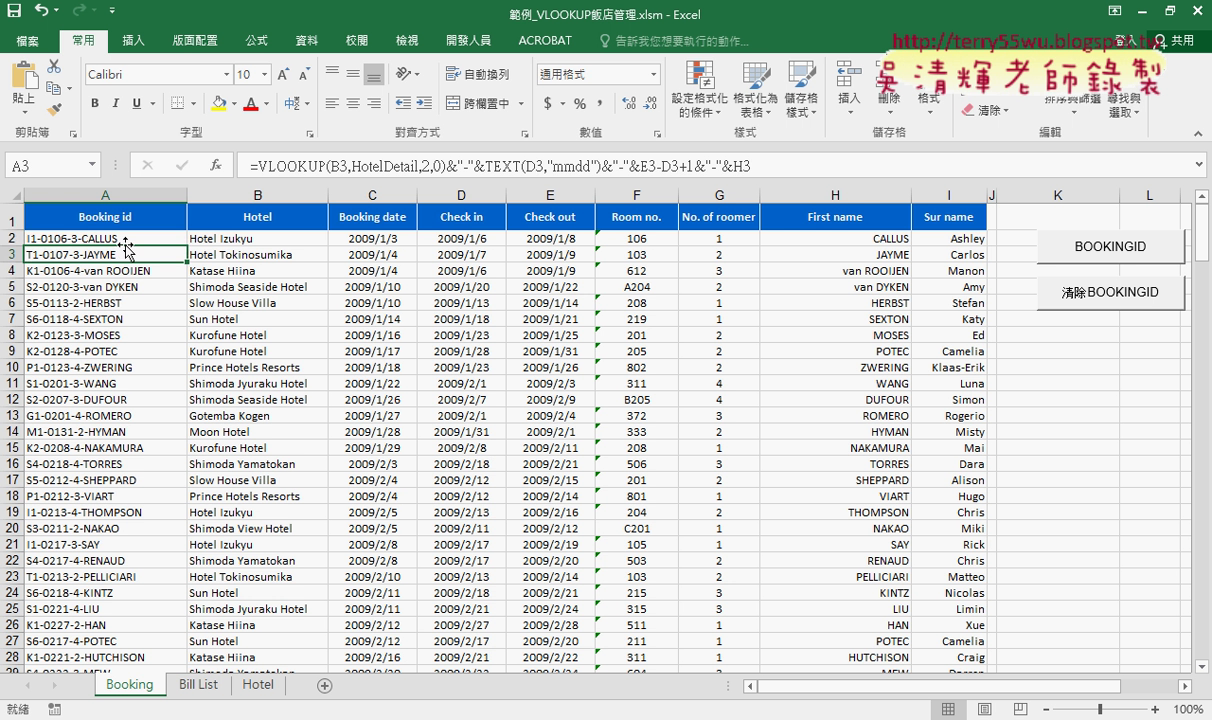
left_click(126, 242)
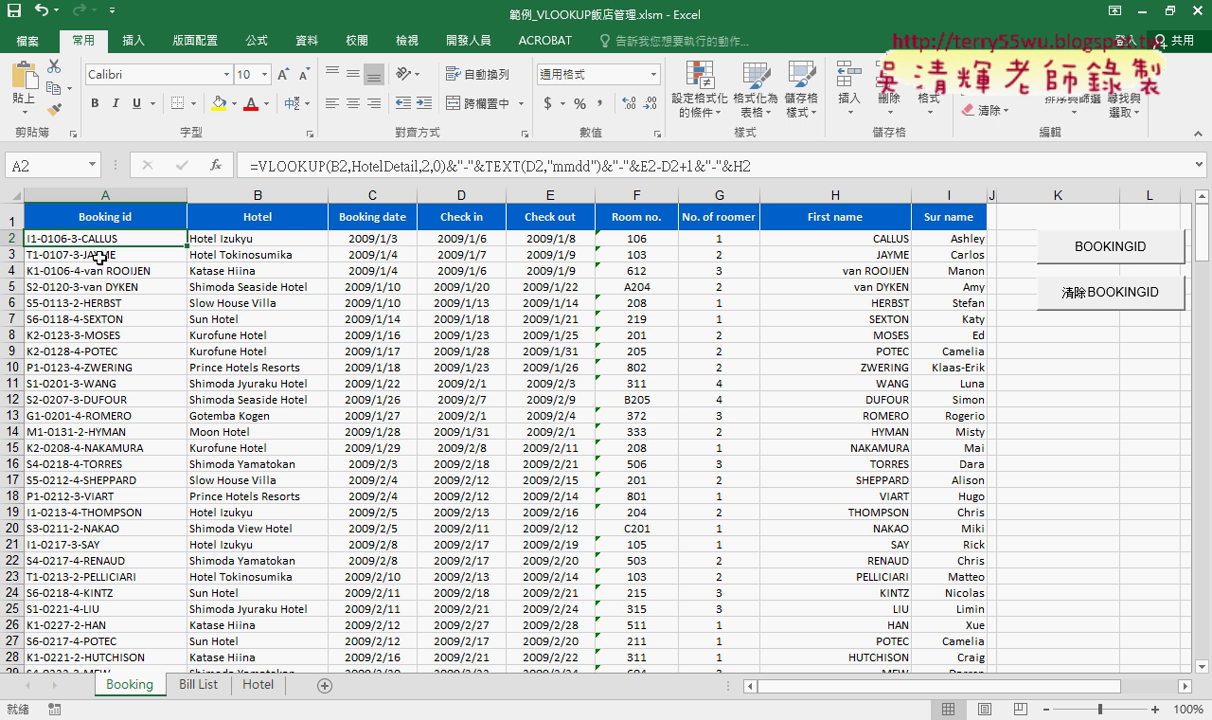
left_click(100, 258)
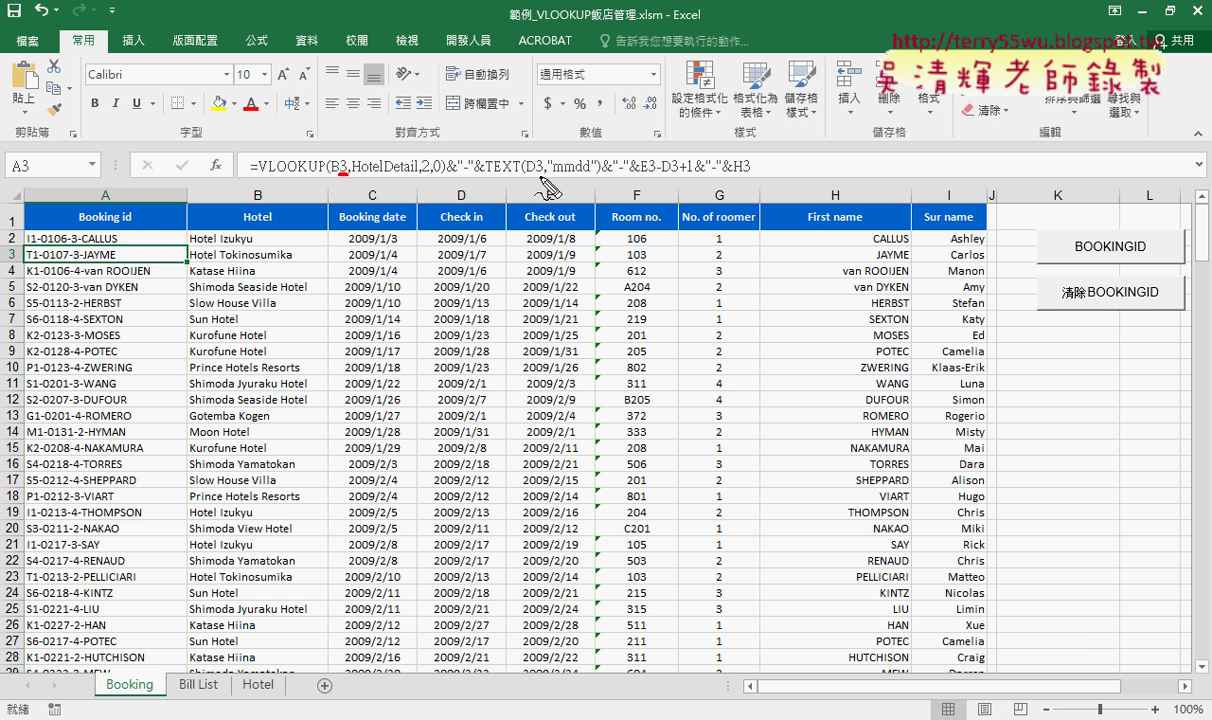
left_click_drag(640, 172, 752, 172)
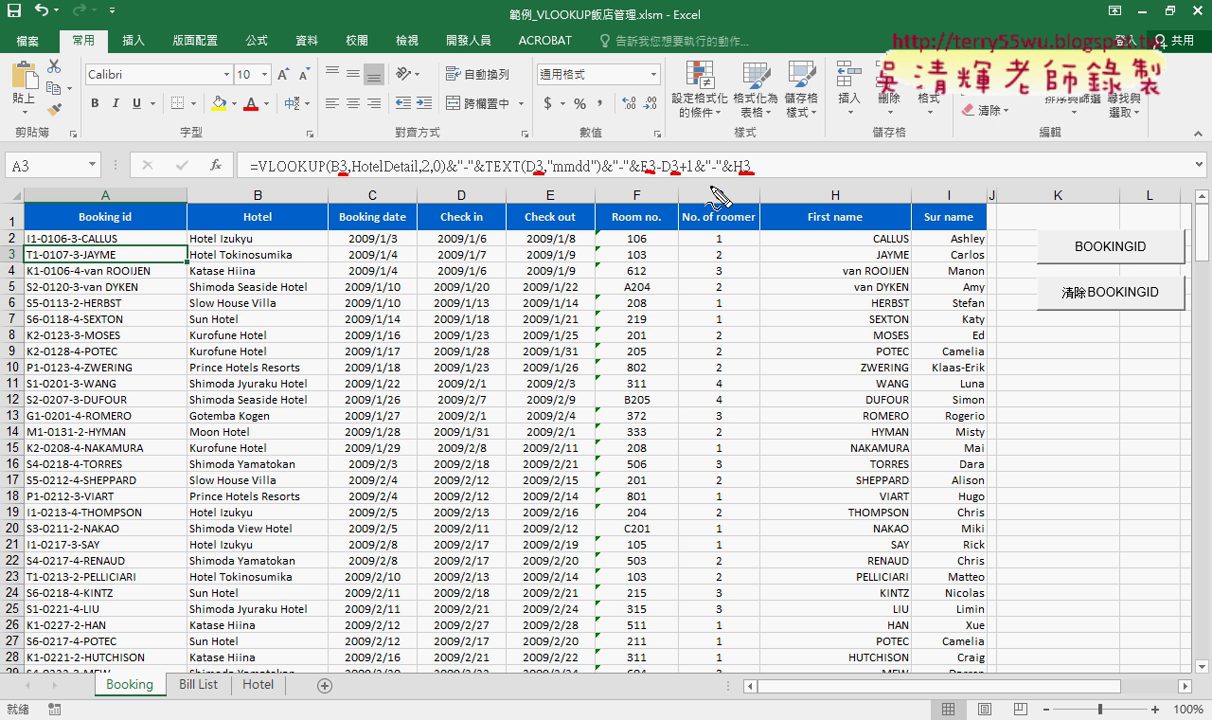
key("Escape")
Step: Edit the BOOKINGID button's assigned macro and maximize the Module1 code window
right_click(1088, 258)
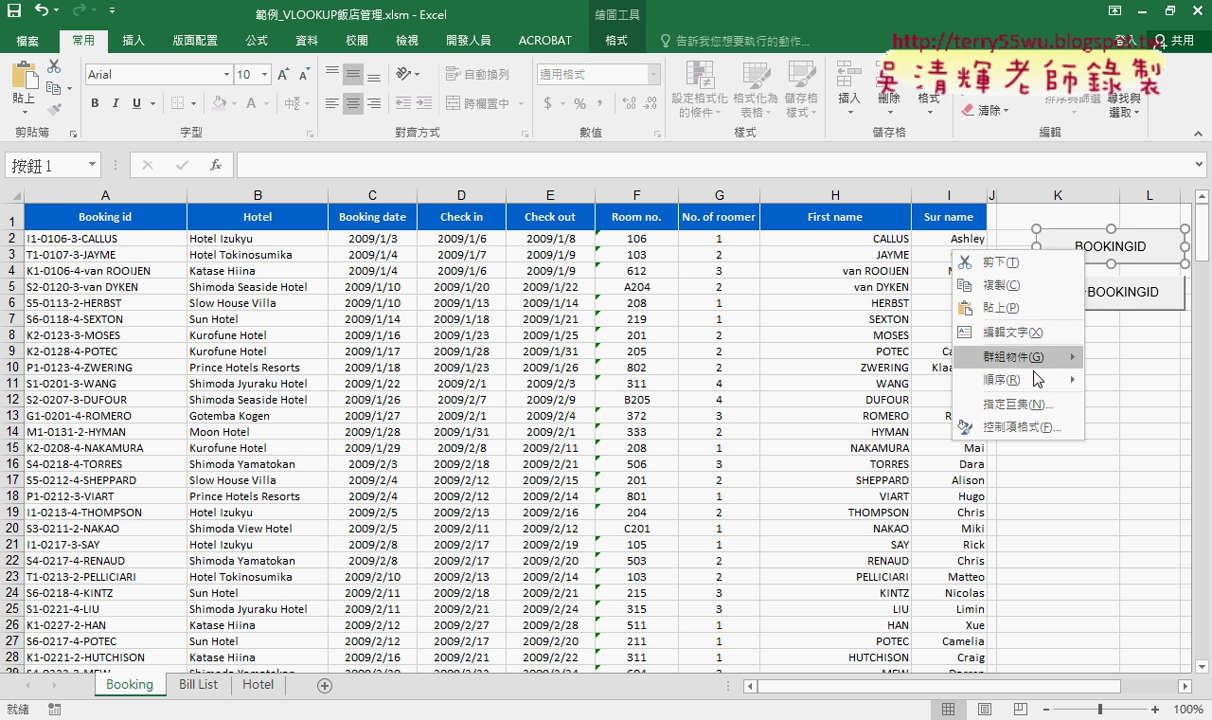
left_click(990, 387)
left_click(1160, 262)
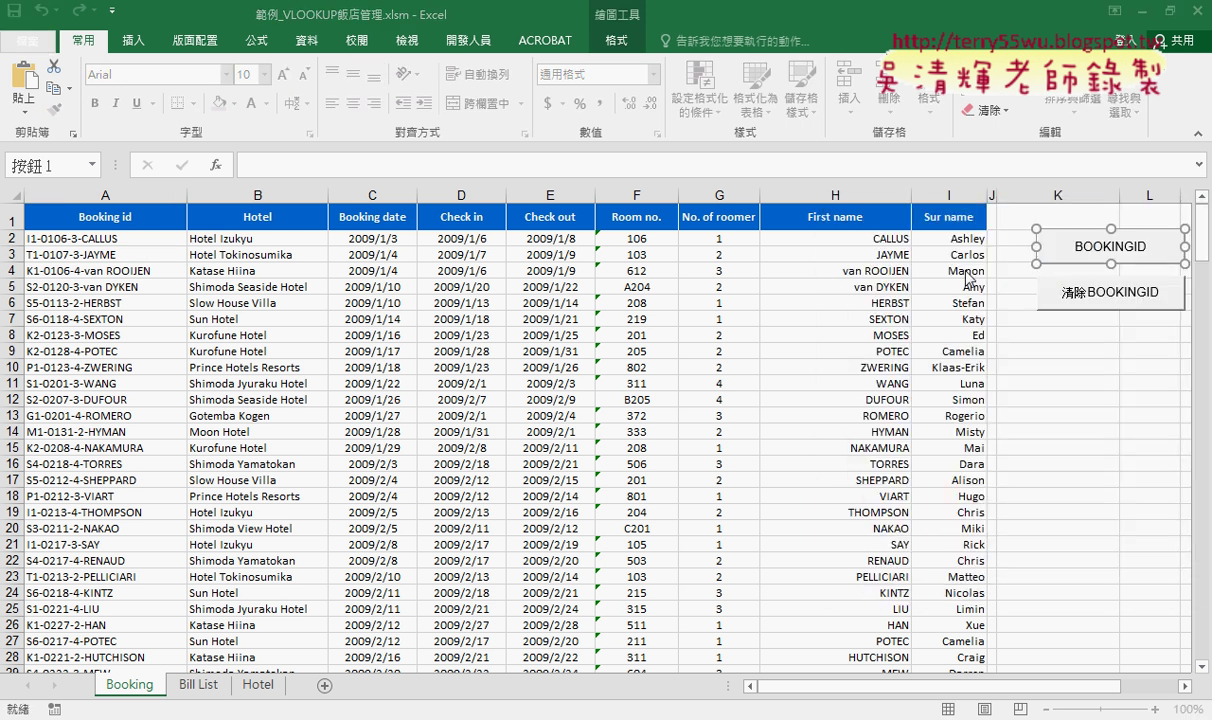
double_click(472, 120)
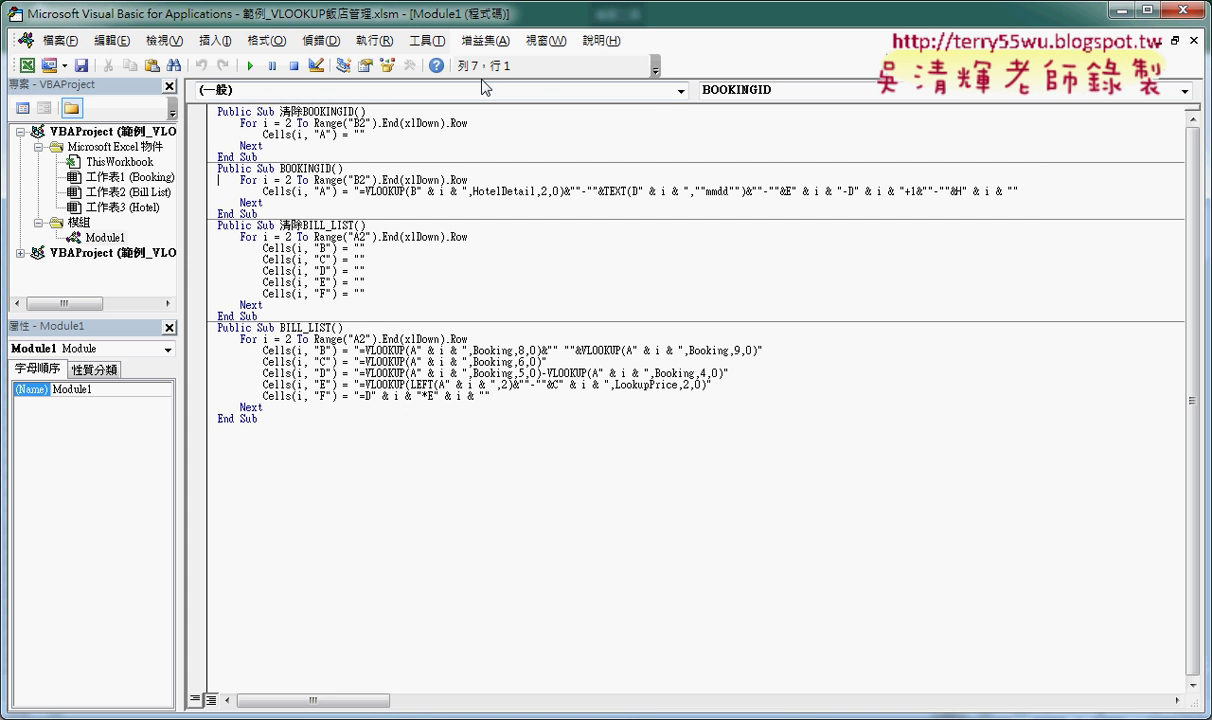
Step: Set the code editor font size to 12 under Options > 撰寫風格
left_click(426, 40)
left_click(472, 130)
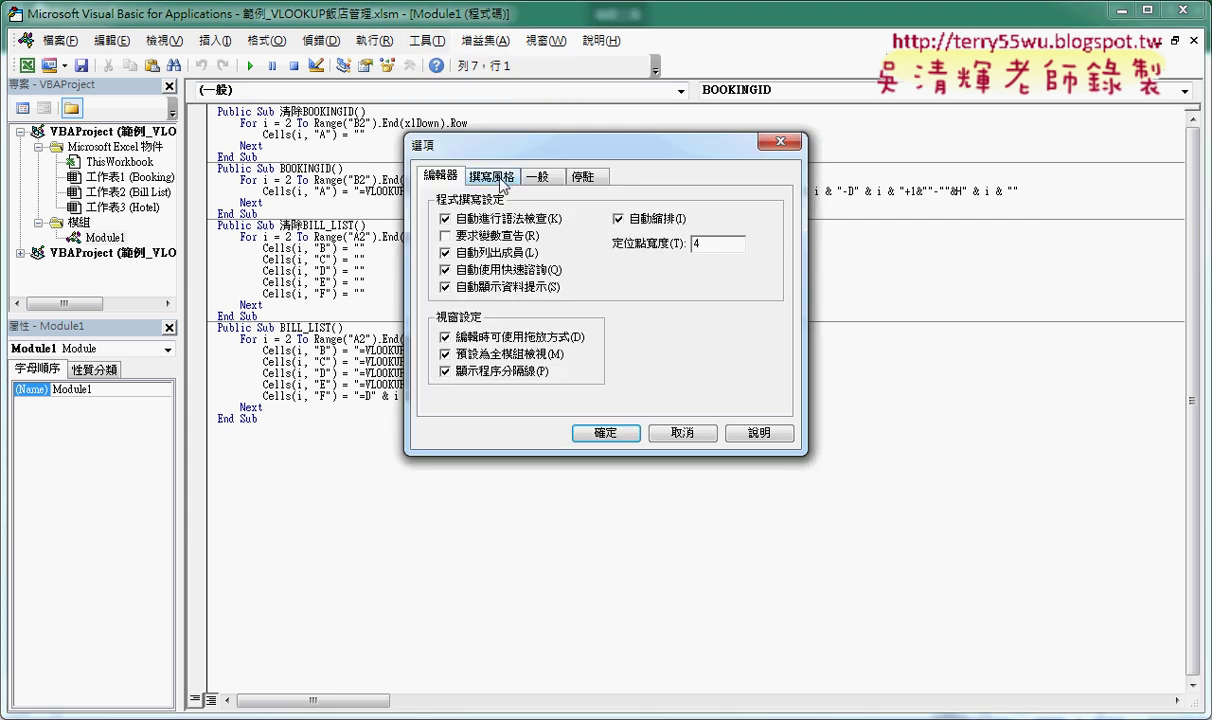
left_click(500, 178)
left_click(695, 260)
left_click(665, 305)
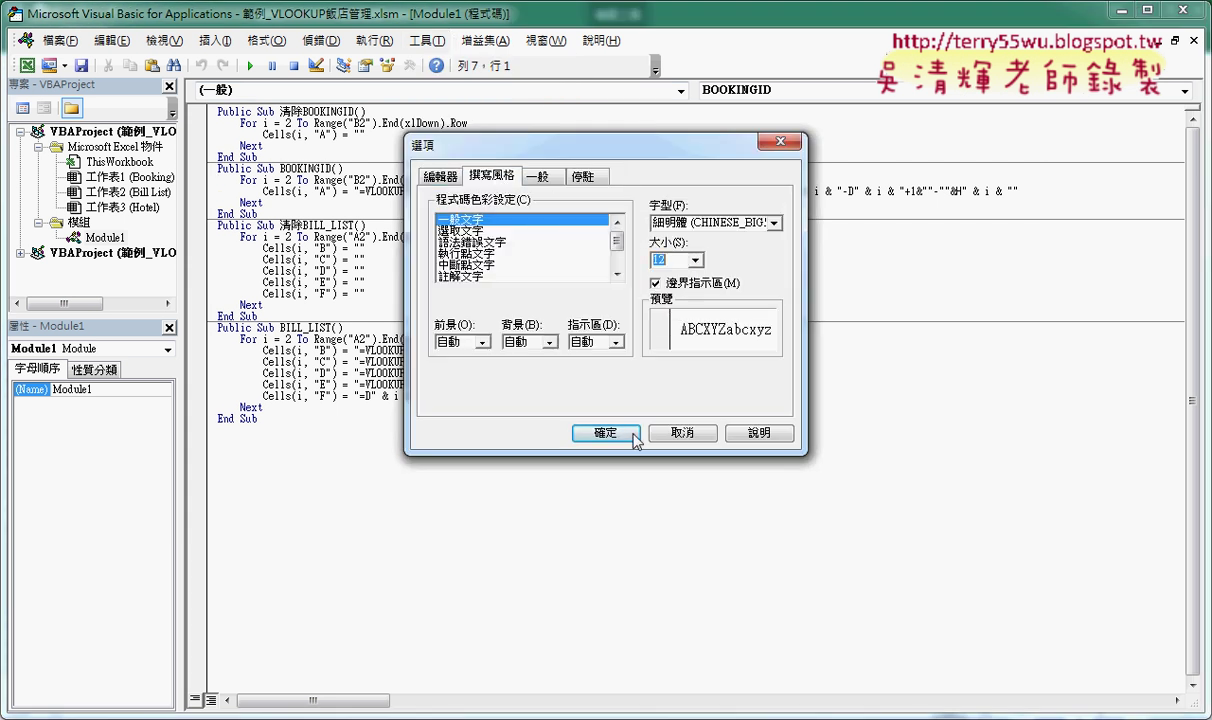
left_click(633, 438)
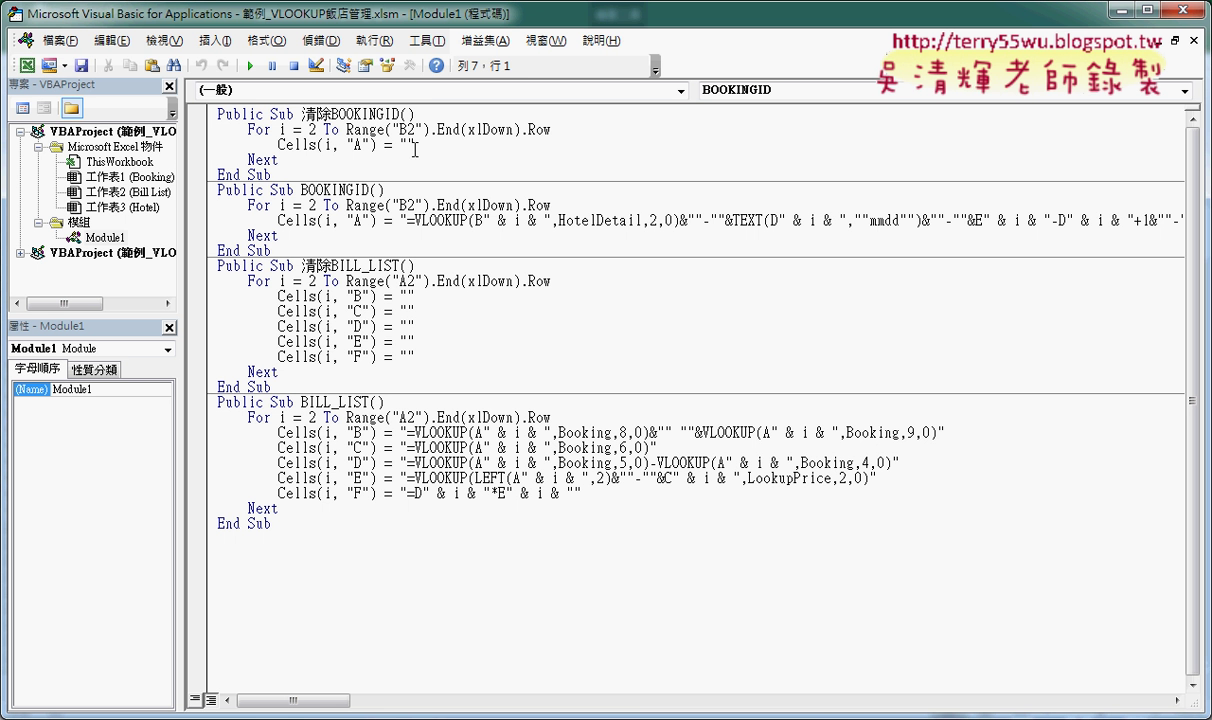
Step: Highlight the loop's starting row 2, its last-row expression and the line blanking column A
left_click_drag(414, 150, 278, 145)
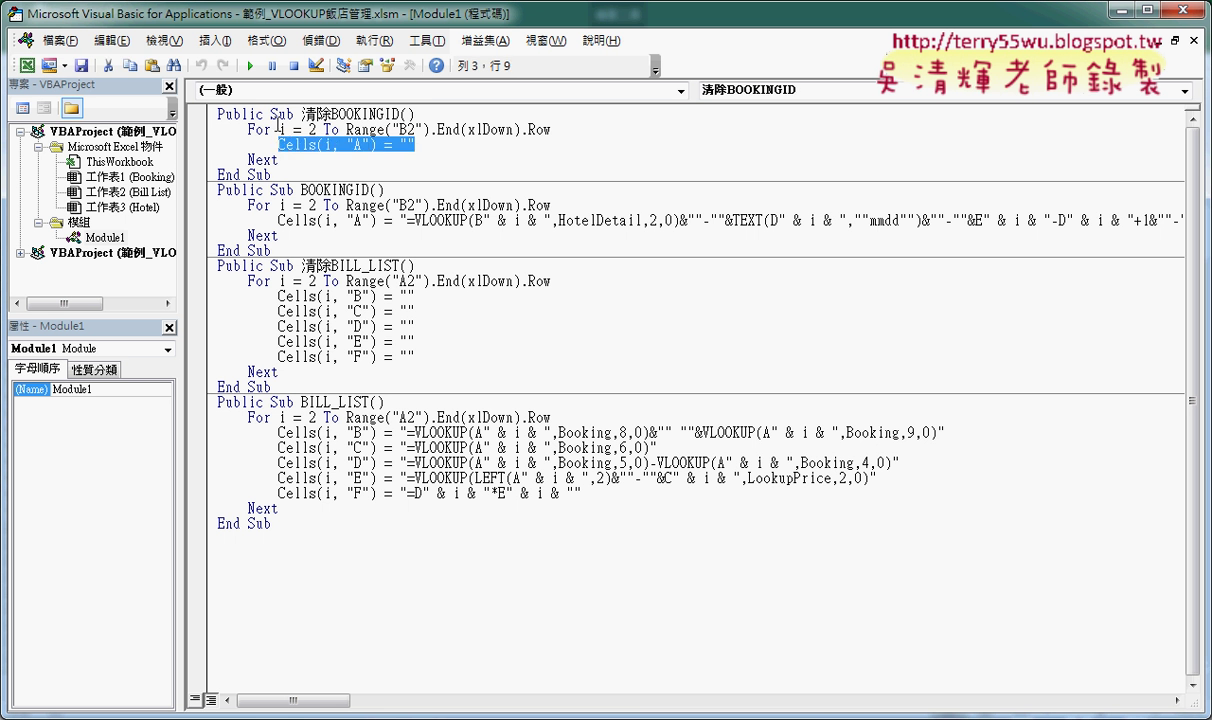
double_click(311, 129)
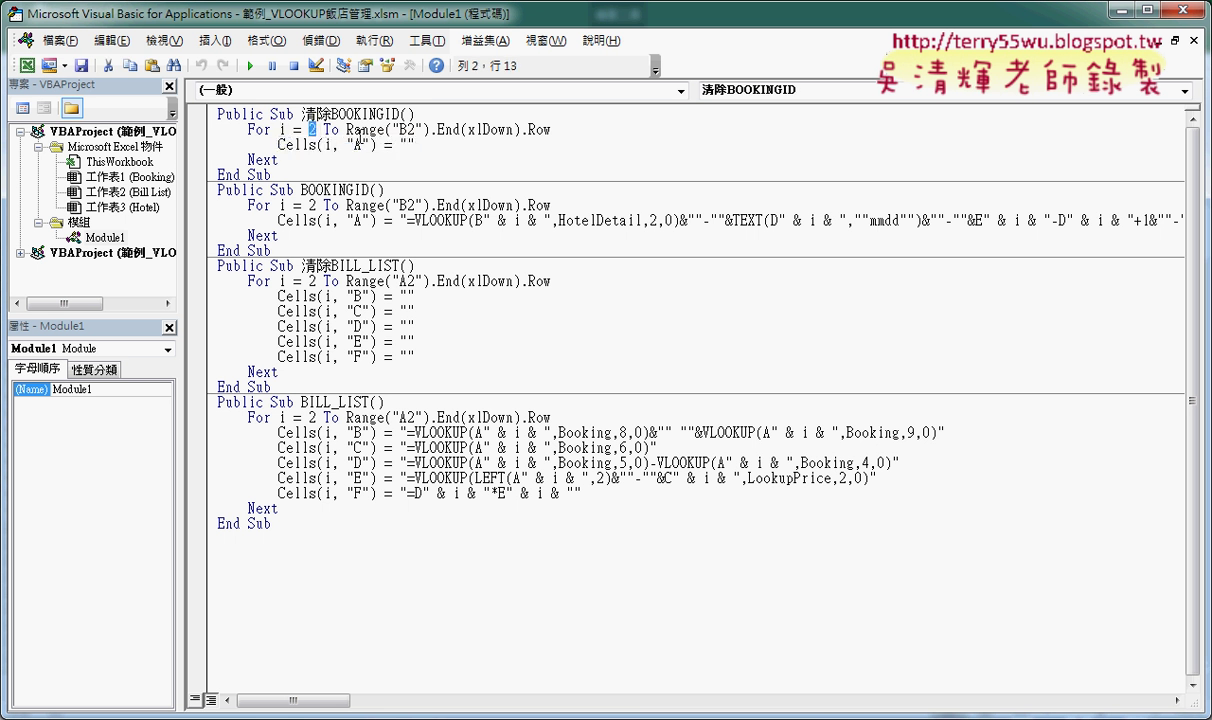
left_click_drag(346, 130, 570, 130)
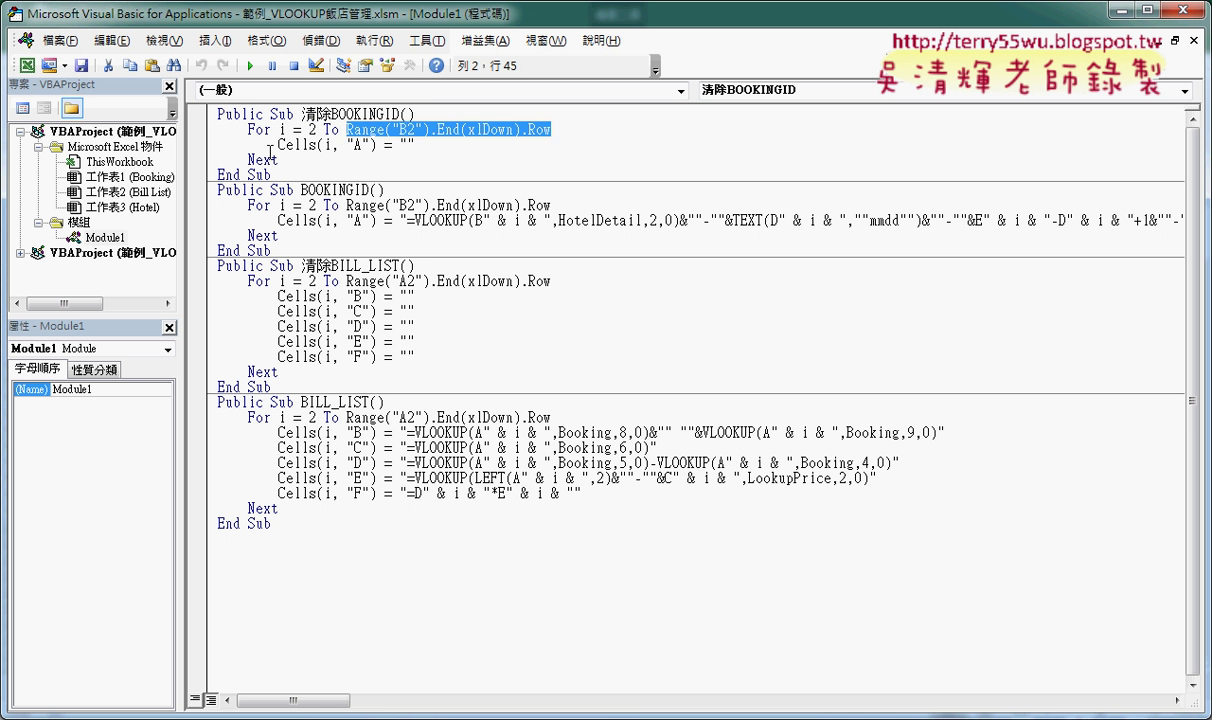
left_click_drag(270, 150, 422, 145)
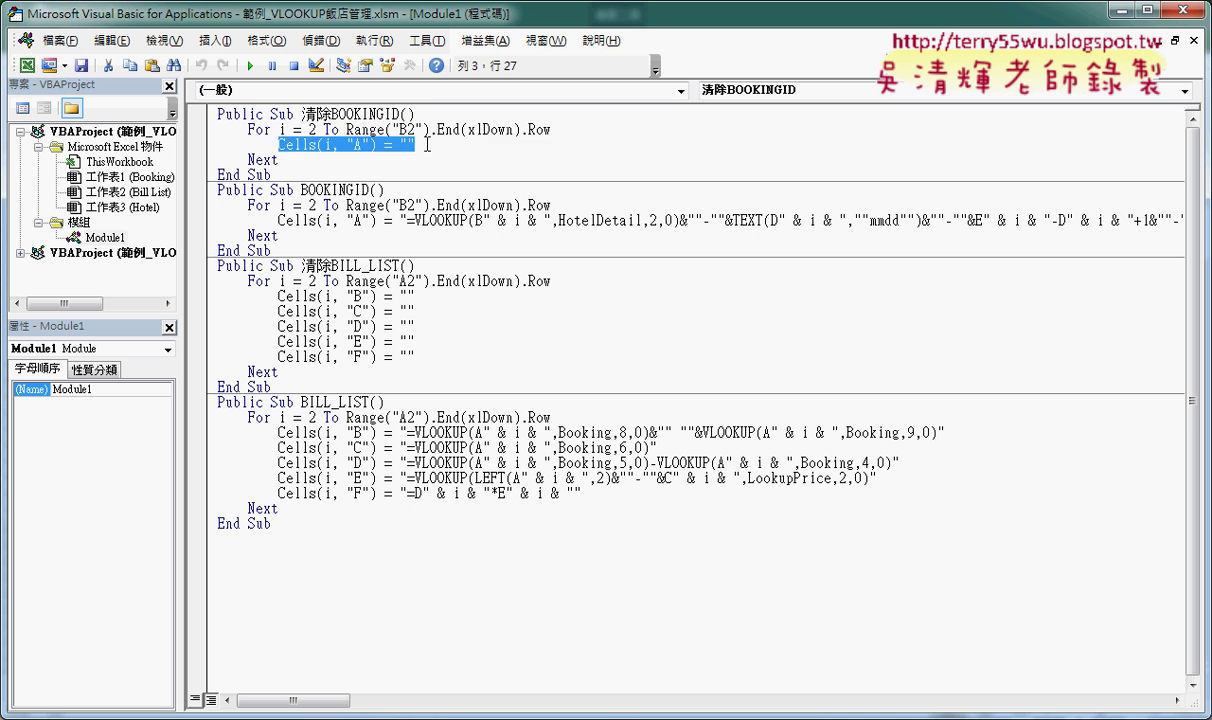
Step: Delete the VLOOKUP string from BOOKINGID's Cells line and restore the editor to a window
left_click_drag(415, 212, 1200, 228)
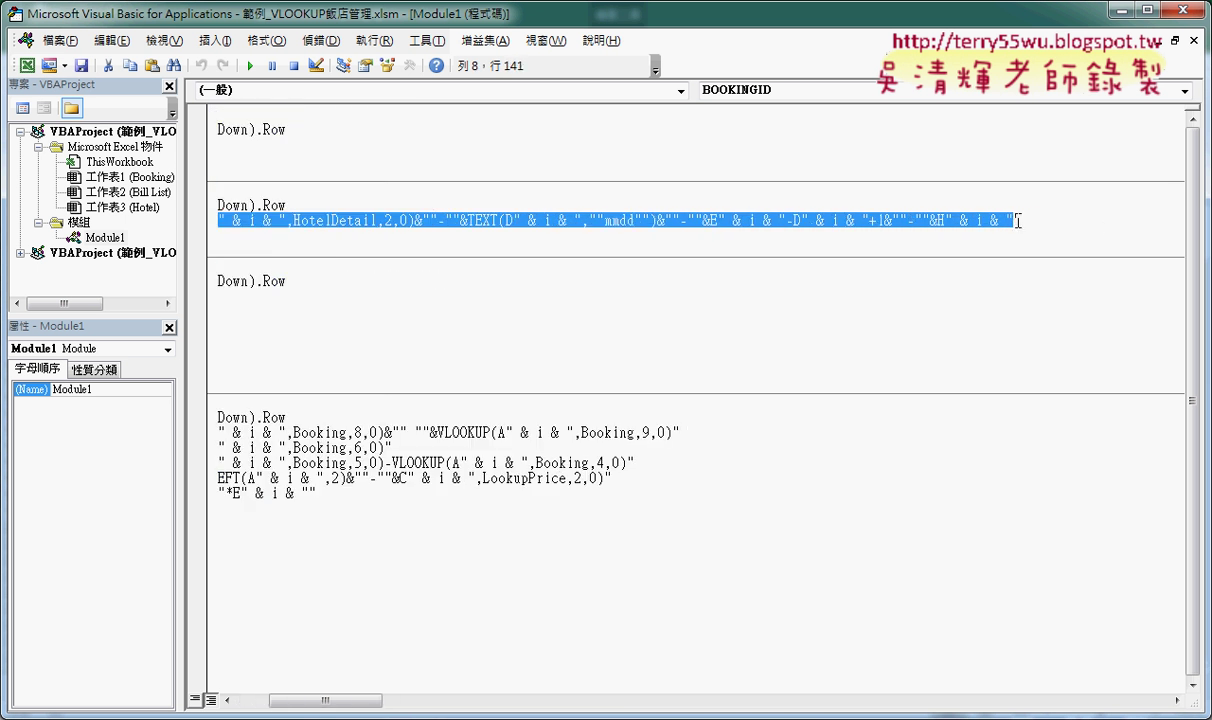
key("Delete")
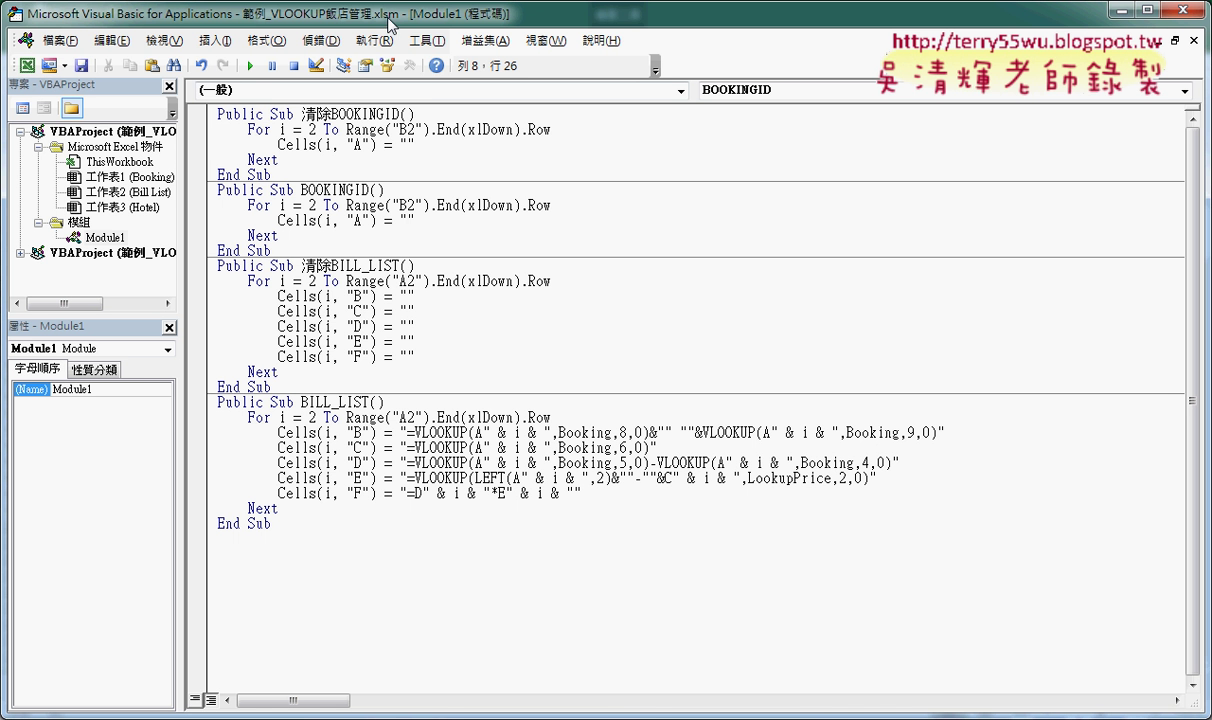
double_click(392, 14)
left_click_drag(650, 42, 667, 41)
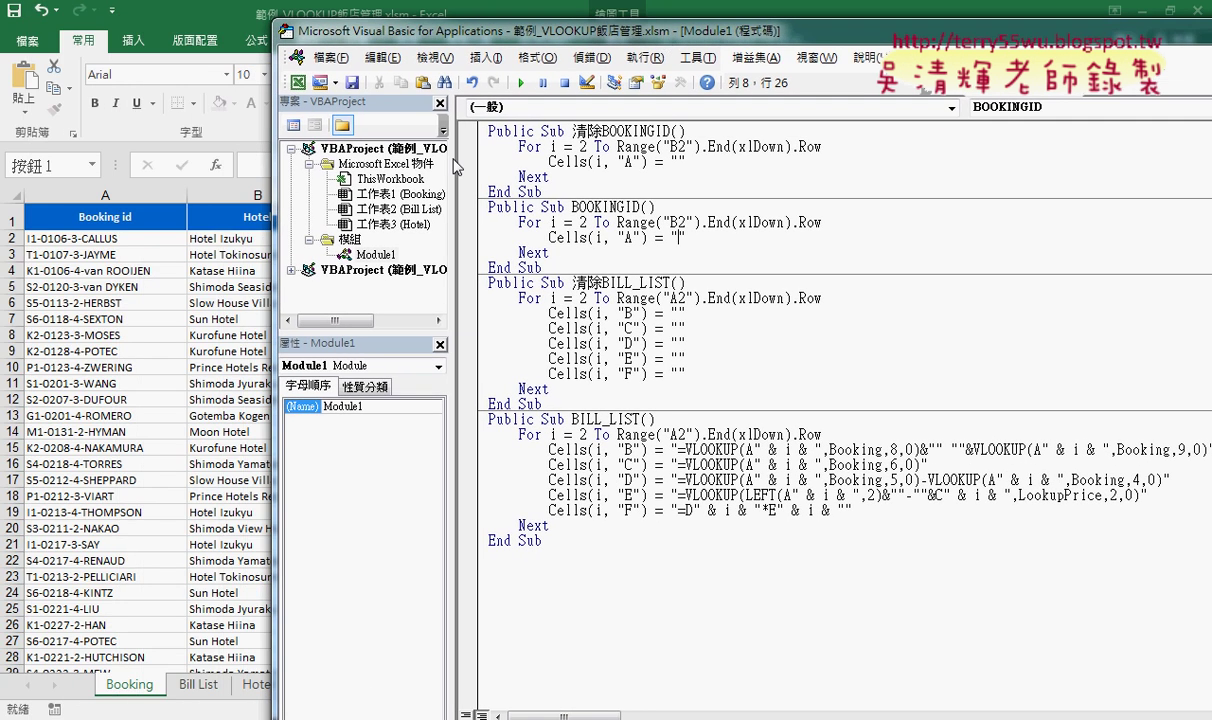
Step: Copy A2's booking-ID formula from the formula bar and paste it between the quotes in BOOKINGID's line
left_click(104, 239)
triple_click(303, 170)
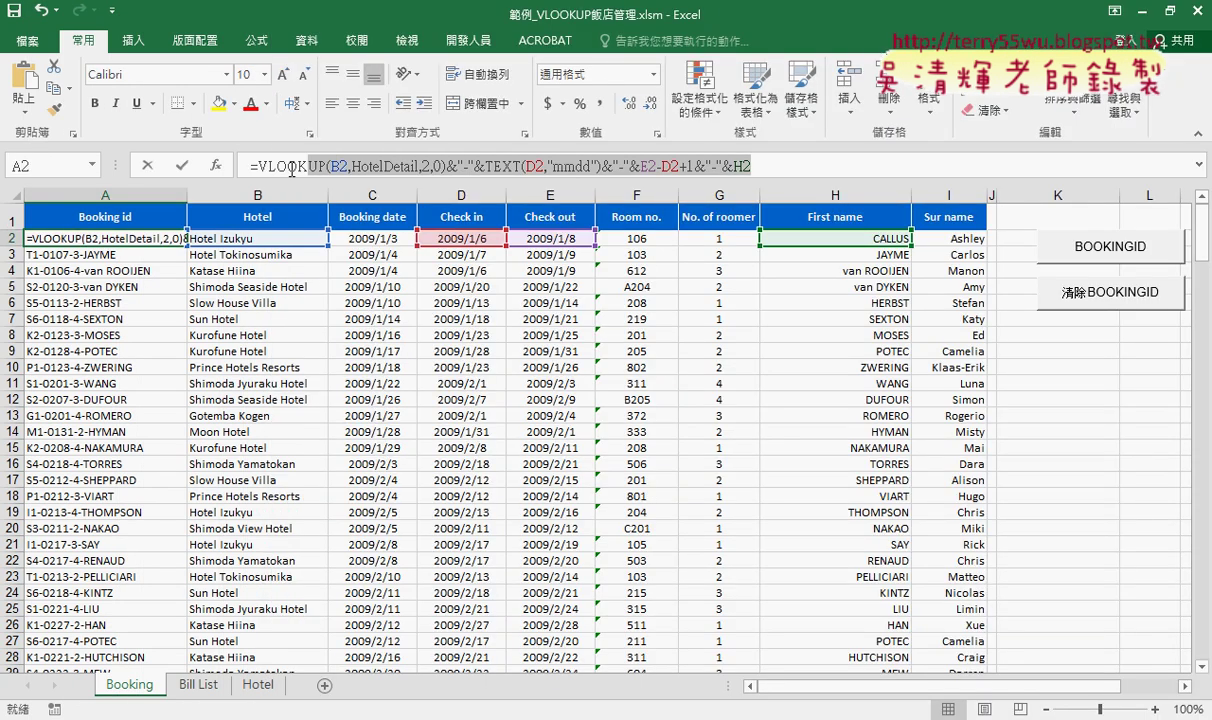
right_click(303, 170)
left_click(370, 199)
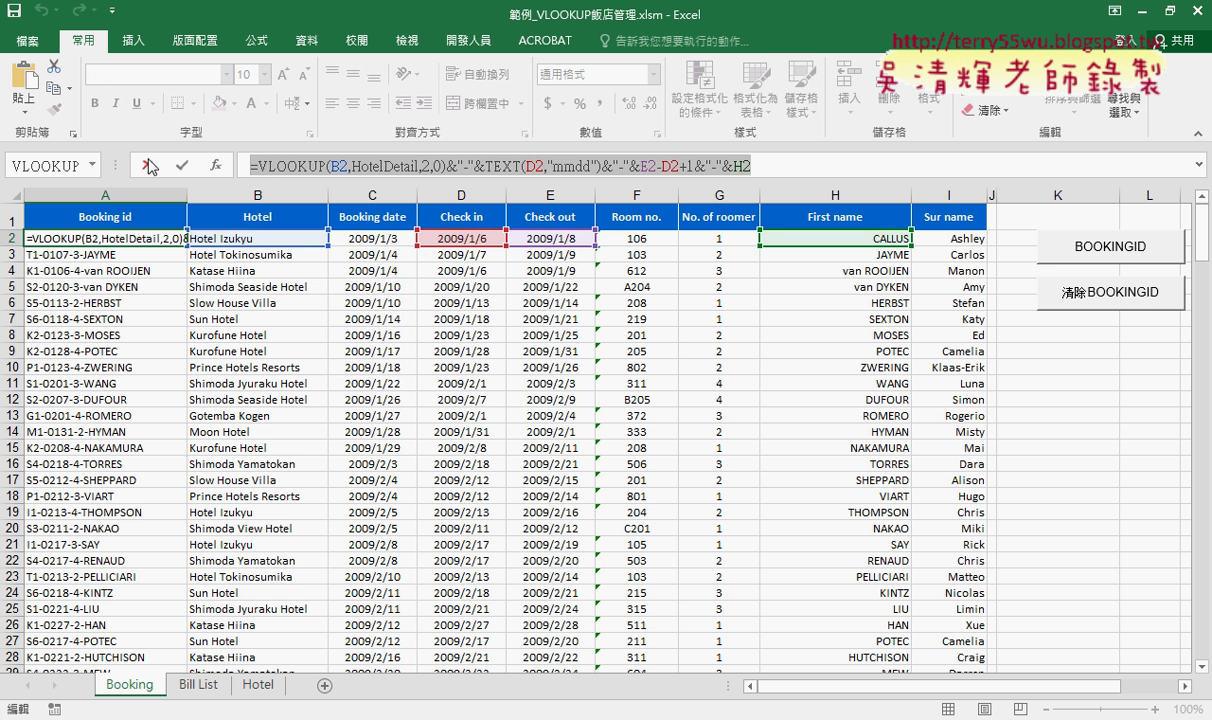
key("Escape")
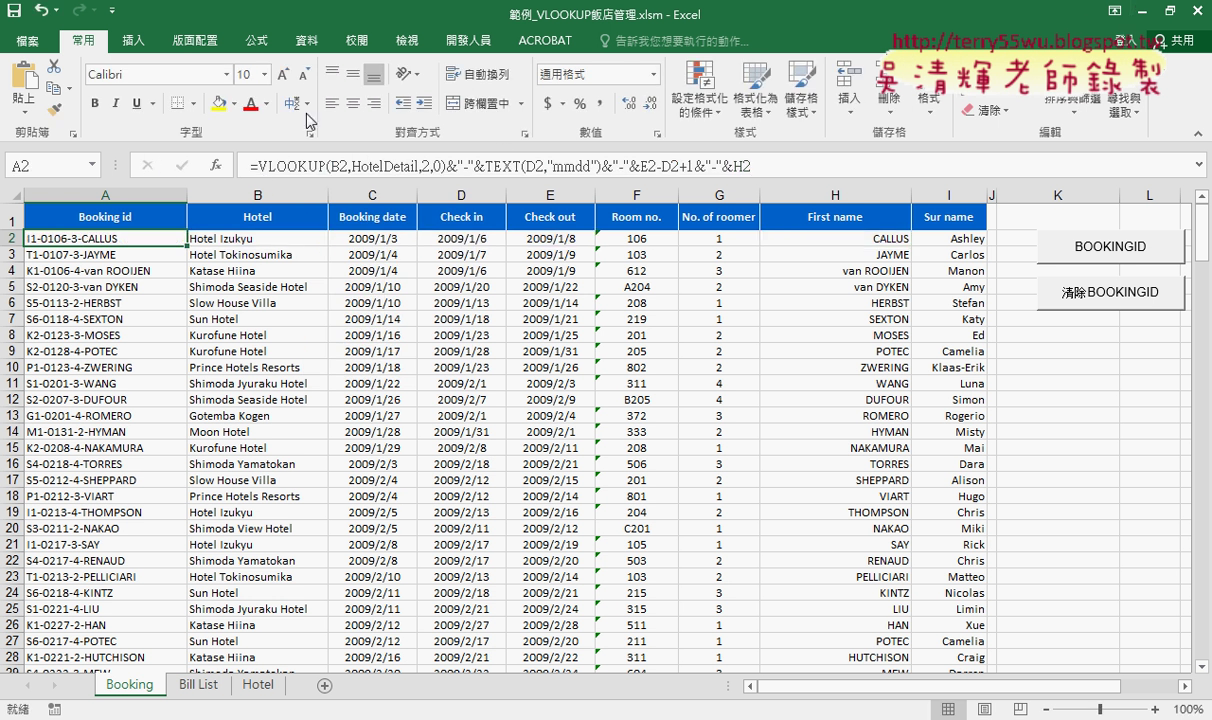
left_click(469, 40)
left_click(35, 85)
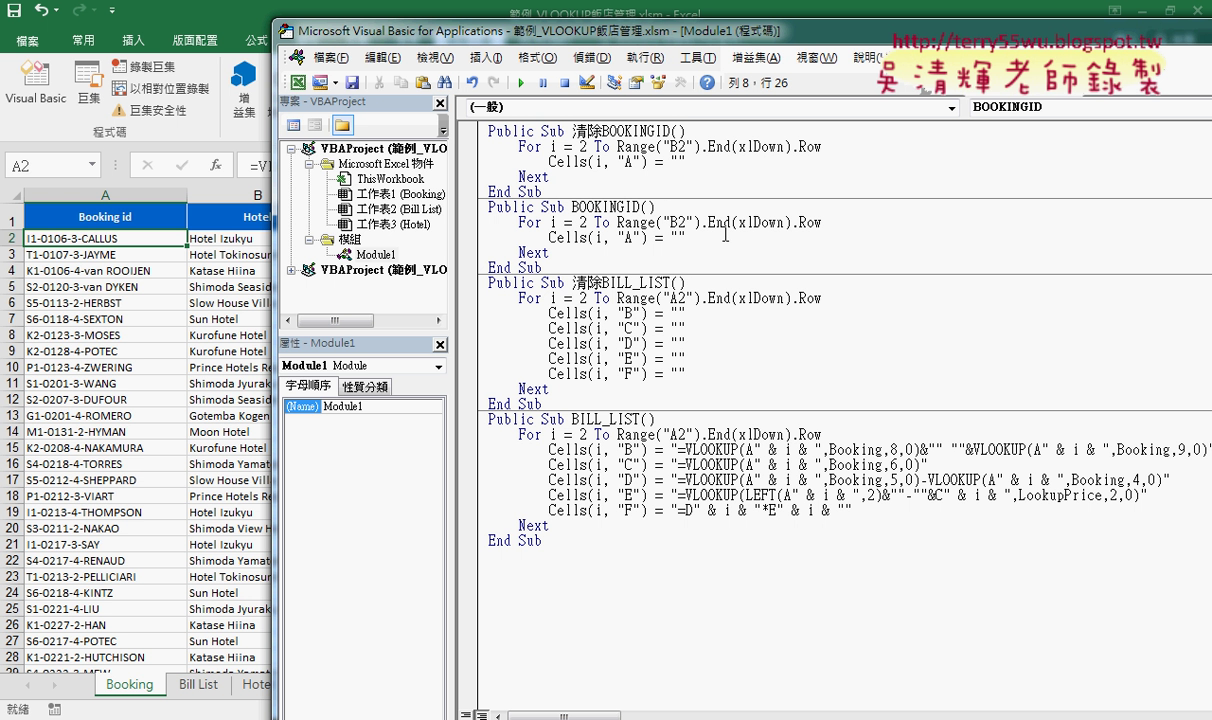
left_click_drag(690, 239, 669, 239)
left_click(676, 237)
key("ctrl+v")
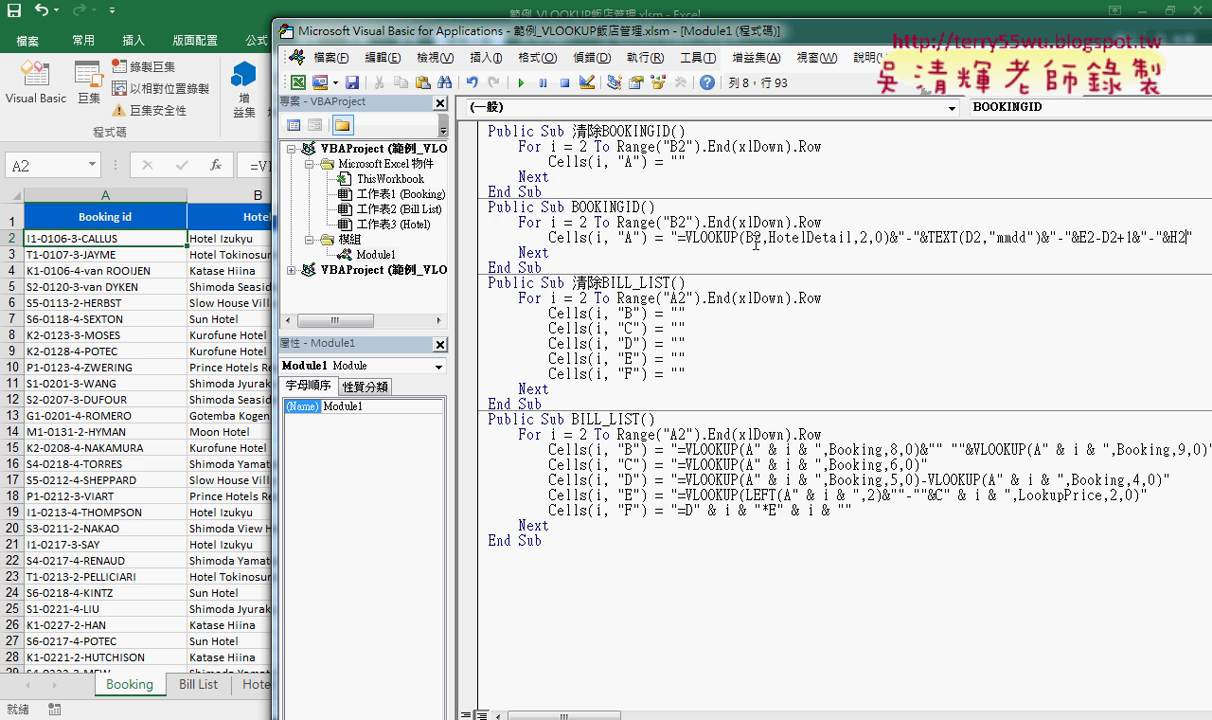
Step: Replace the row number in B2 with " & i & ", spaced around the ampersands
left_click_drag(760, 238, 754, 238)
type("\"\"")
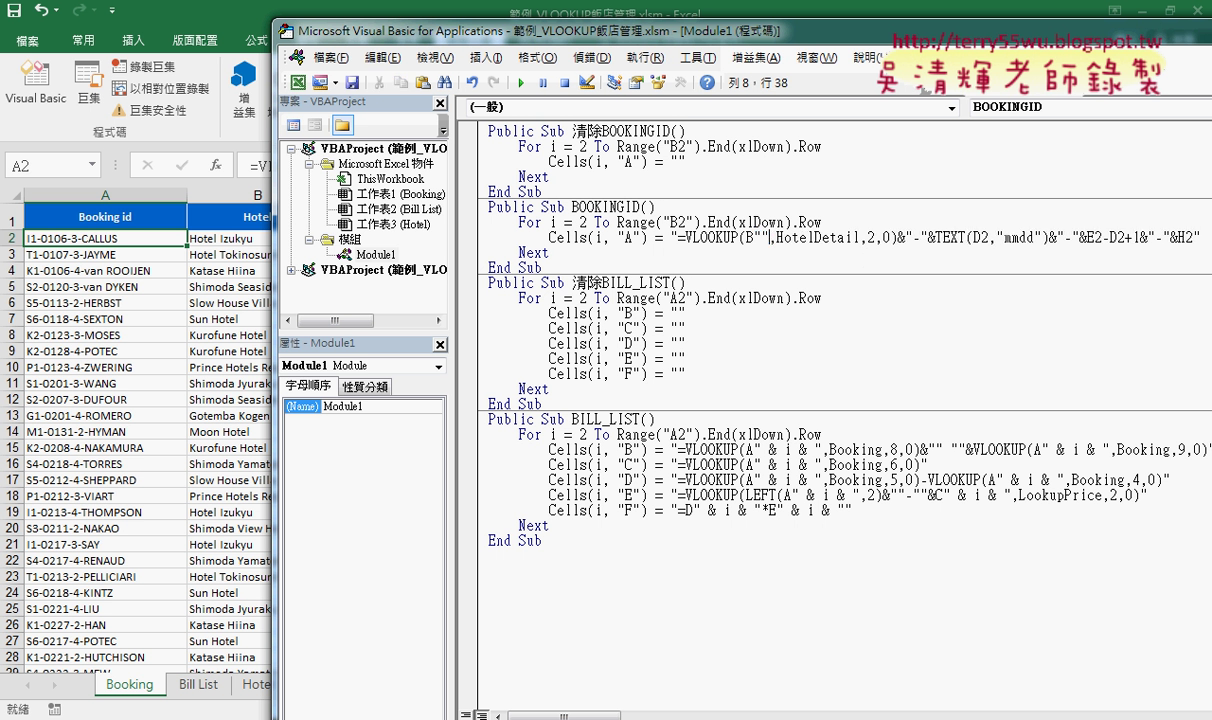
type("&&")
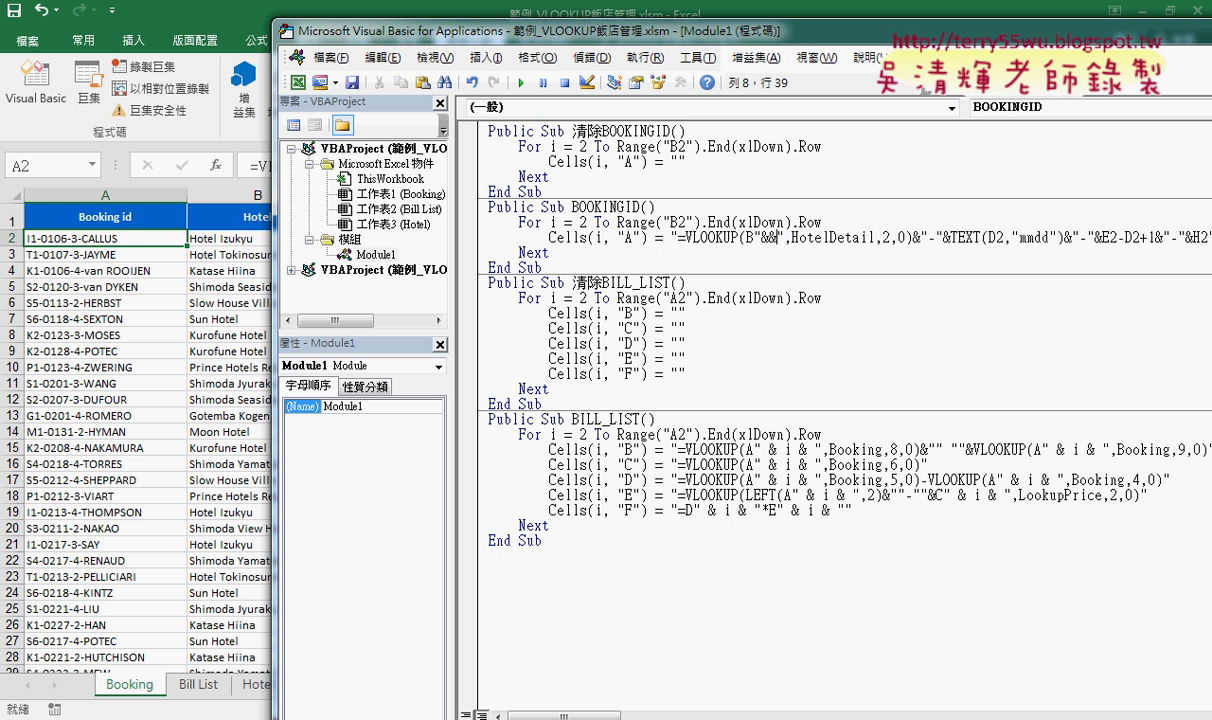
type("i")
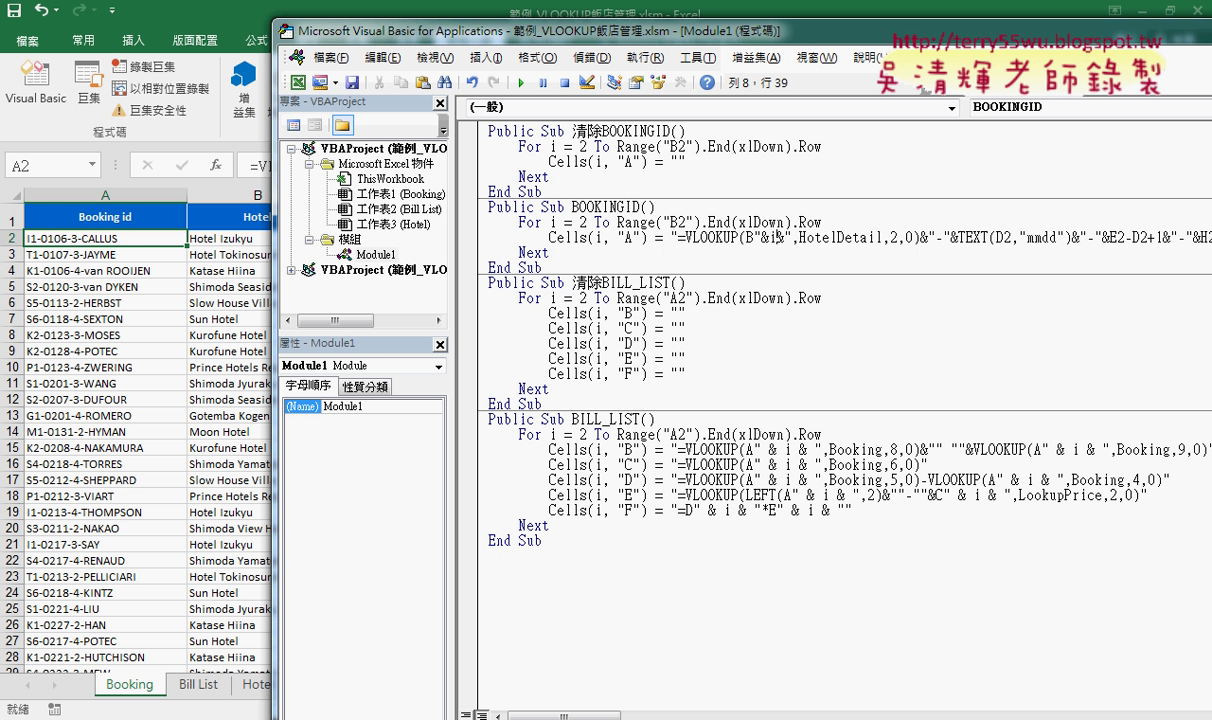
key("space")
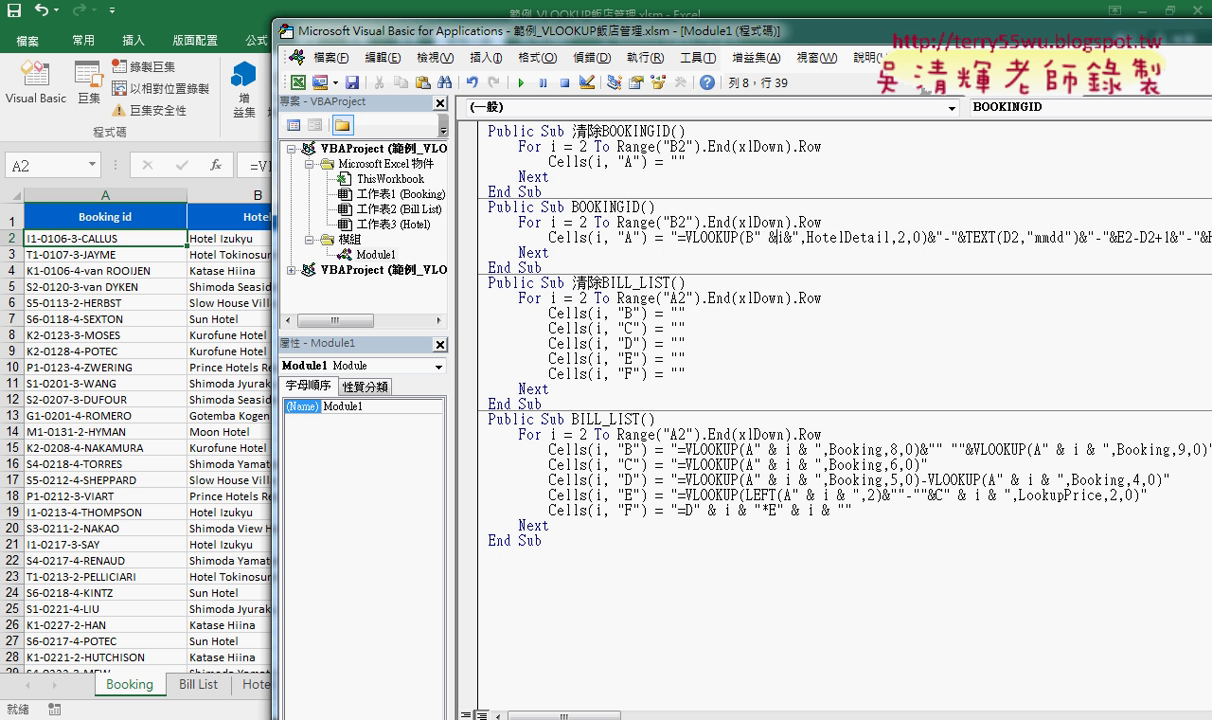
key("Right")
key("space")
key("Right")
key("space")
key("Right")
key("space")
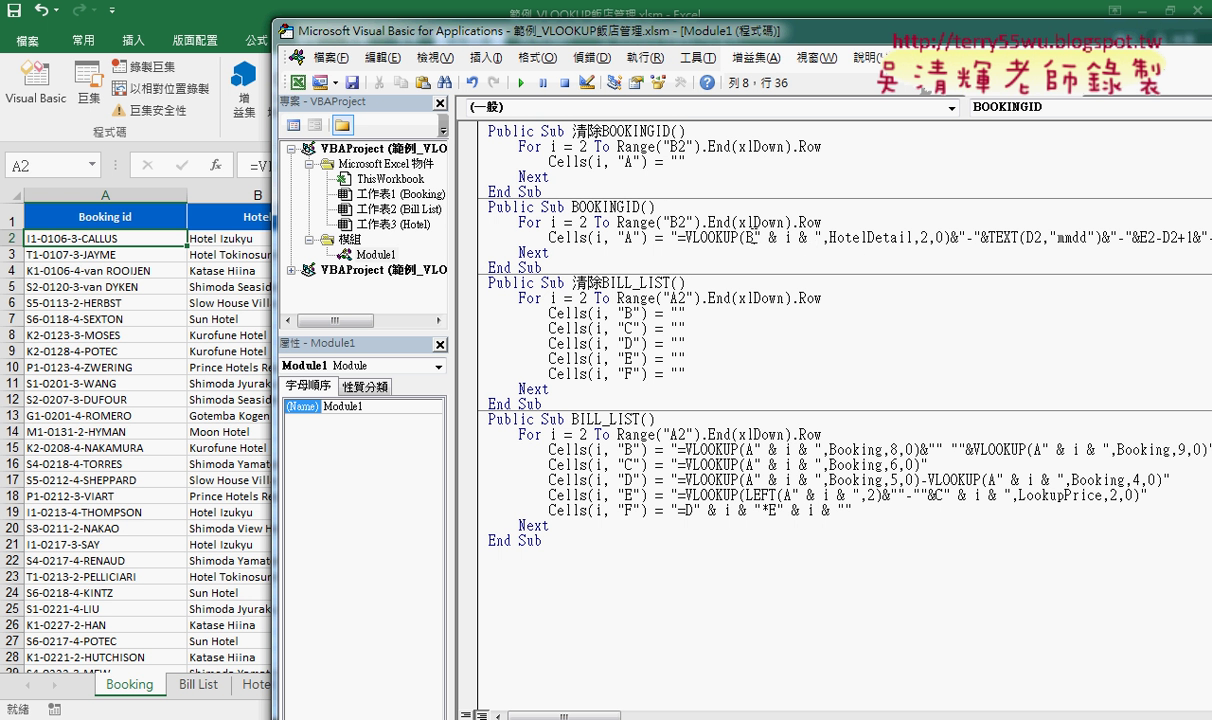
Step: Copy the " & i & " piece and paste it over the row numbers in D2 and E2
left_click_drag(756, 237, 817, 231)
right_click(793, 241)
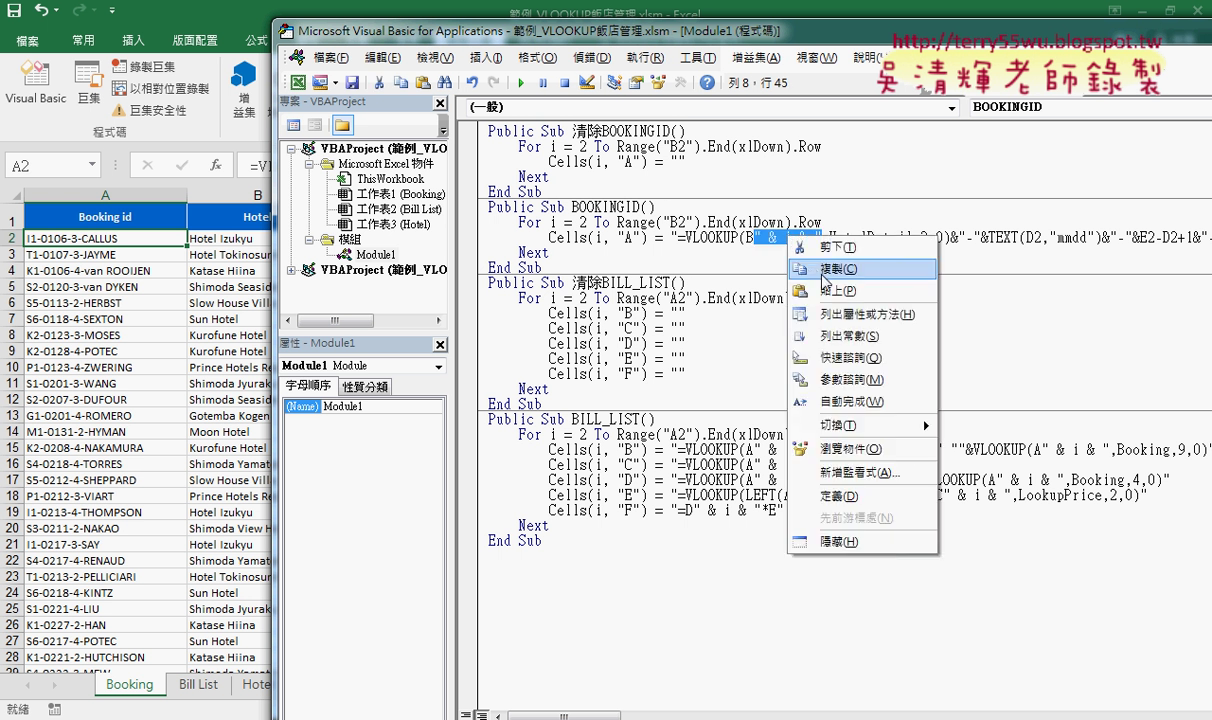
left_click(778, 264)
left_click(1038, 236)
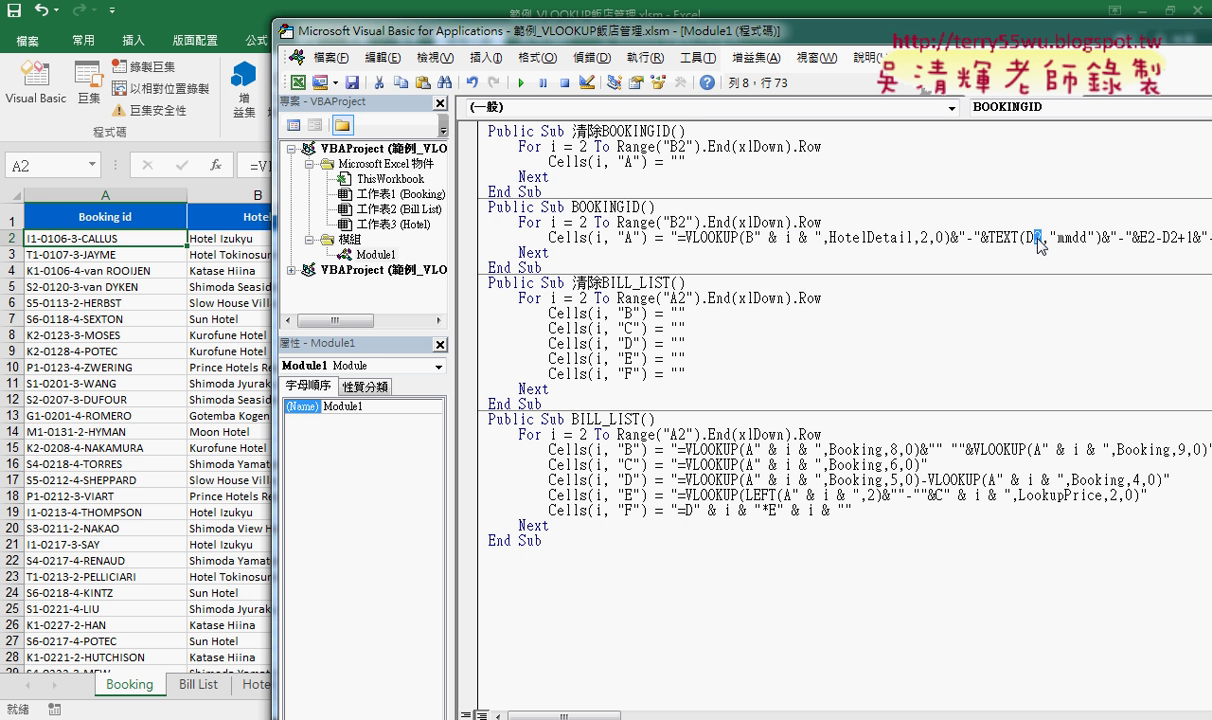
right_click(1038, 242)
left_click(1060, 287)
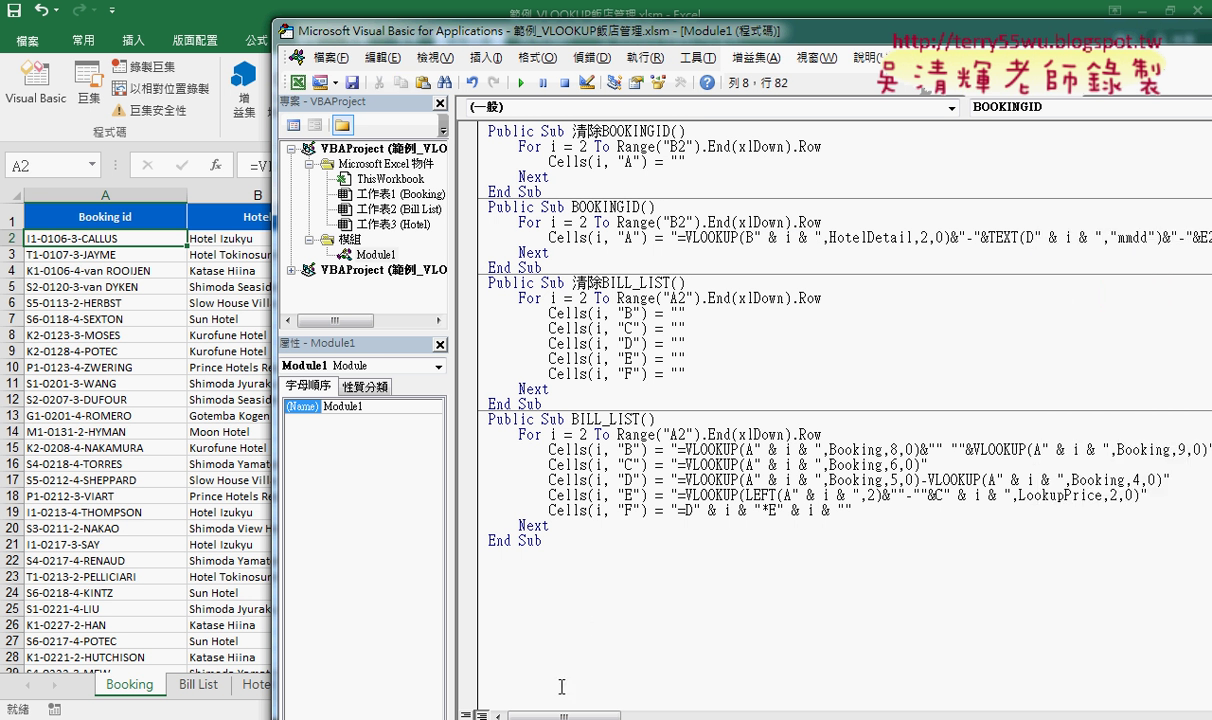
left_click_drag(564, 716, 592, 716)
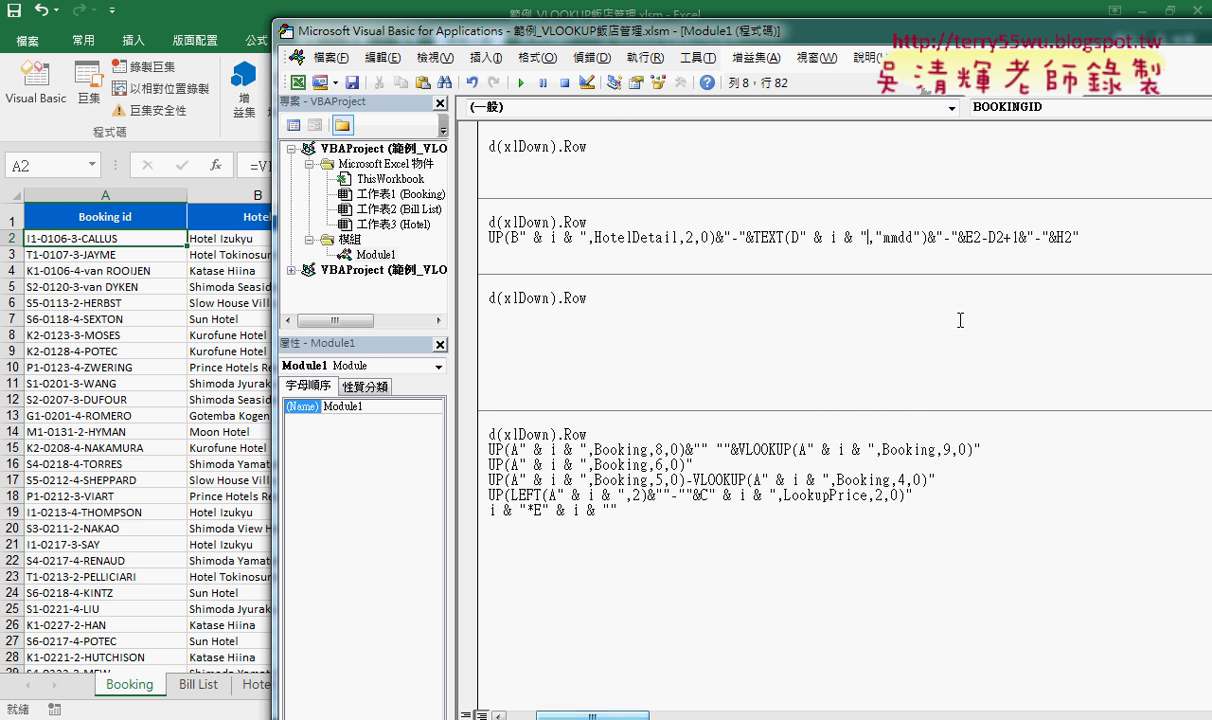
left_click_drag(972, 237, 980, 237)
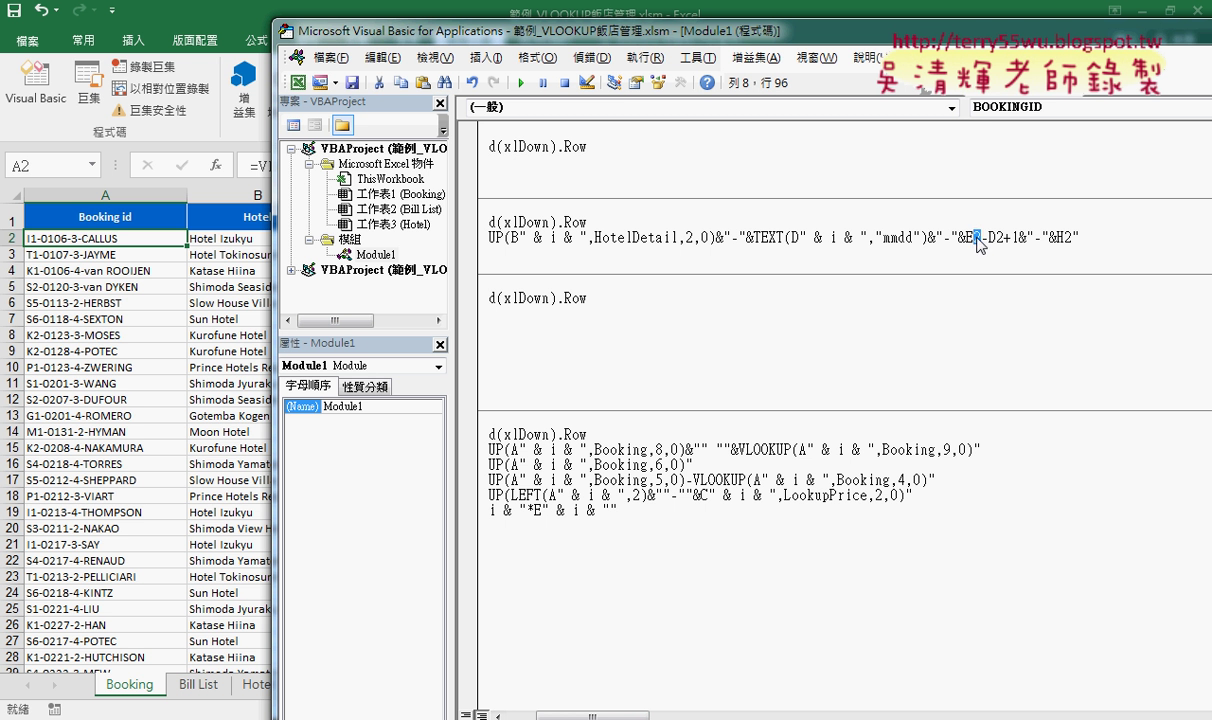
right_click(980, 242)
left_click(1008, 290)
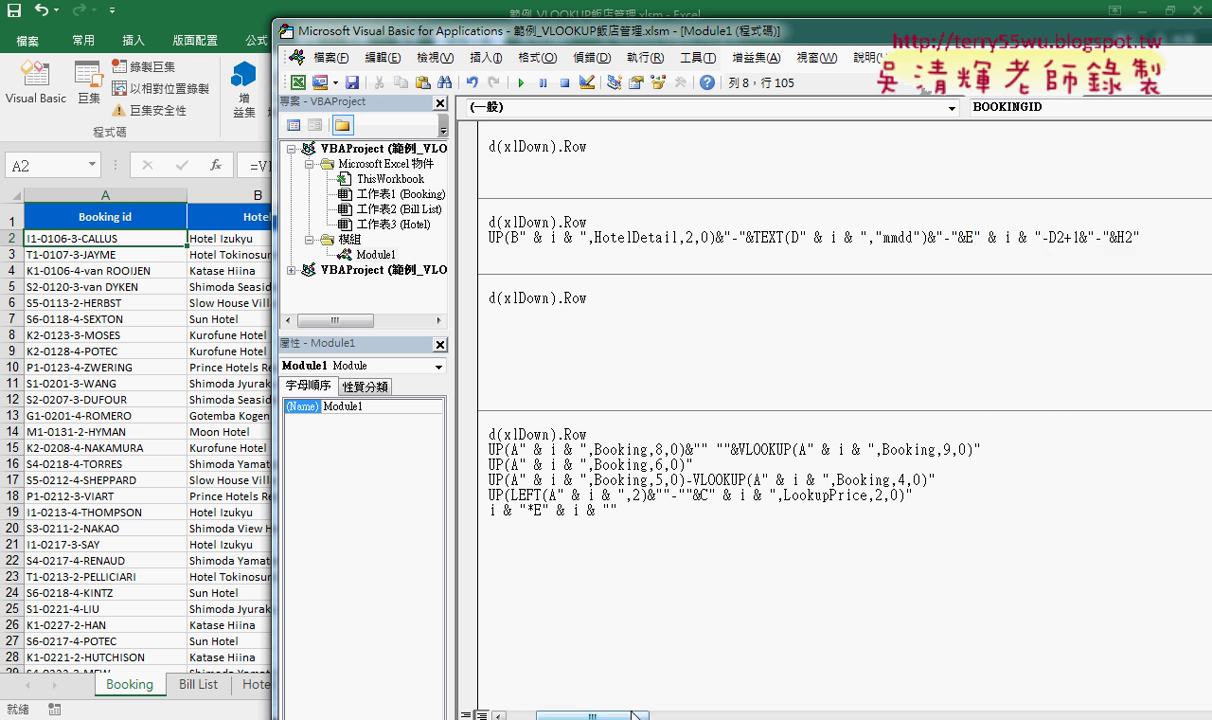
Step: Replace the -D2 and H2 row numbers with the same piece and delete the trailing & ""
scroll(715, 620, "right", 3)
scroll(703, 574, "right", 5)
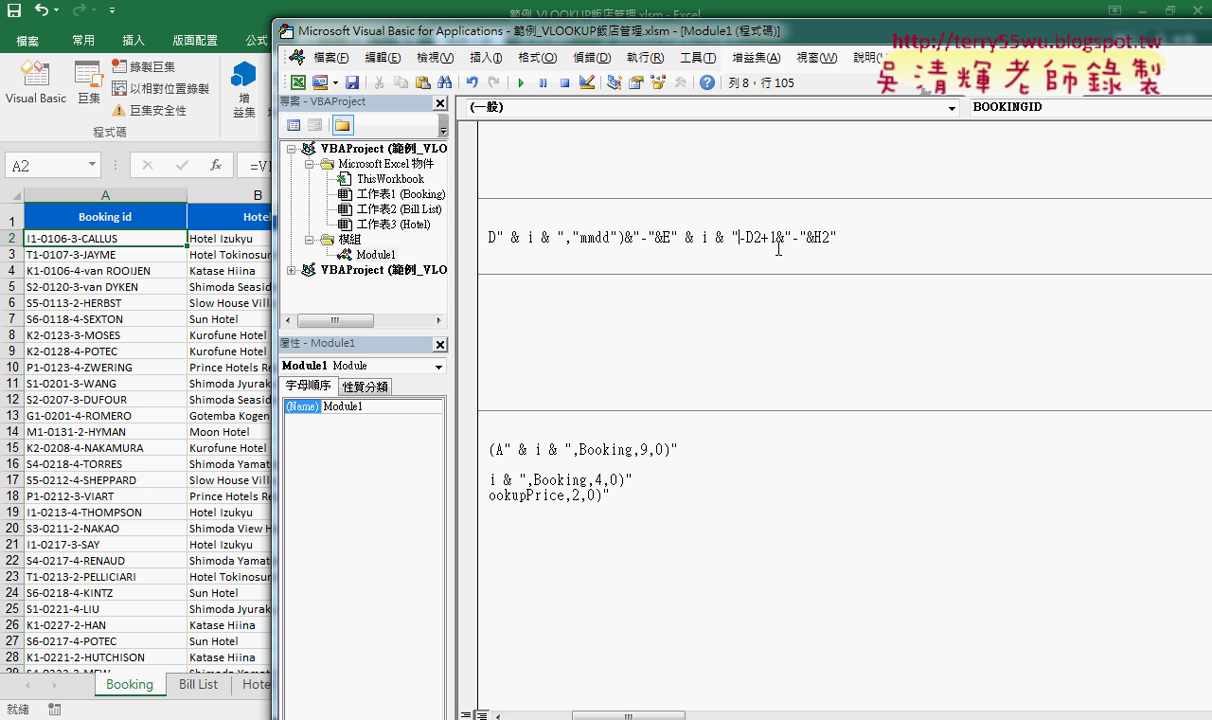
left_click_drag(762, 237, 753, 237)
right_click(758, 238)
left_click(788, 286)
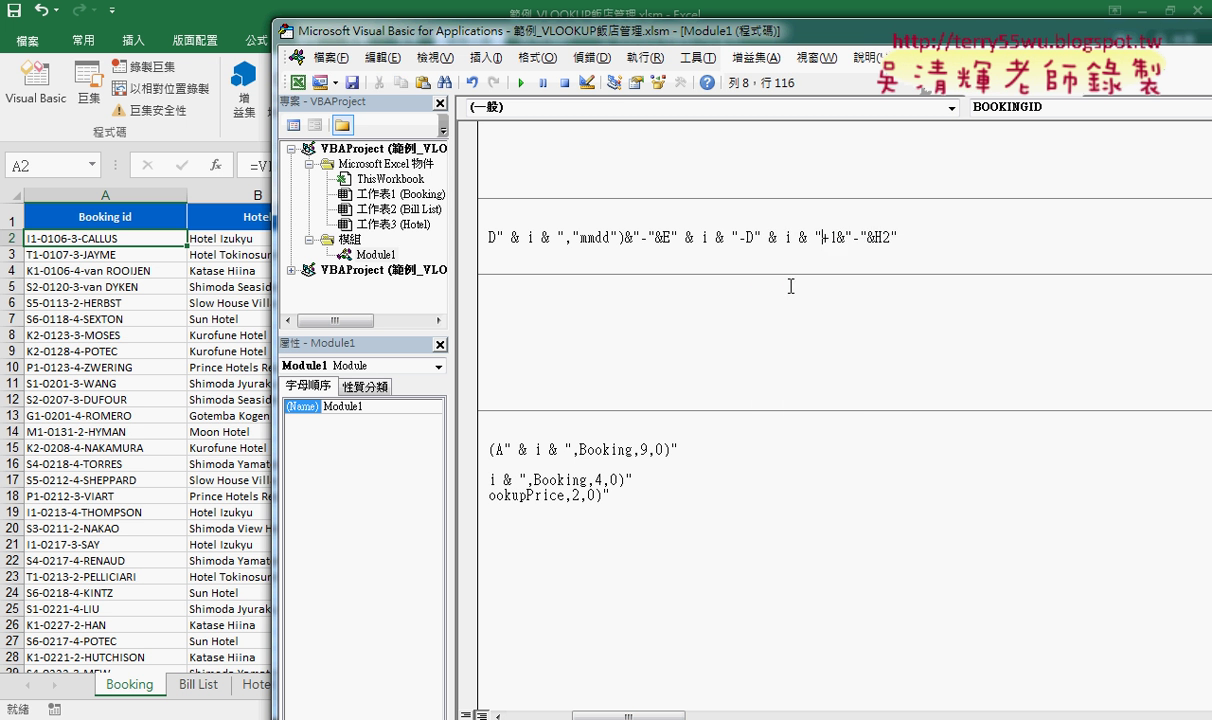
left_click_drag(893, 236, 882, 236)
right_click(886, 240)
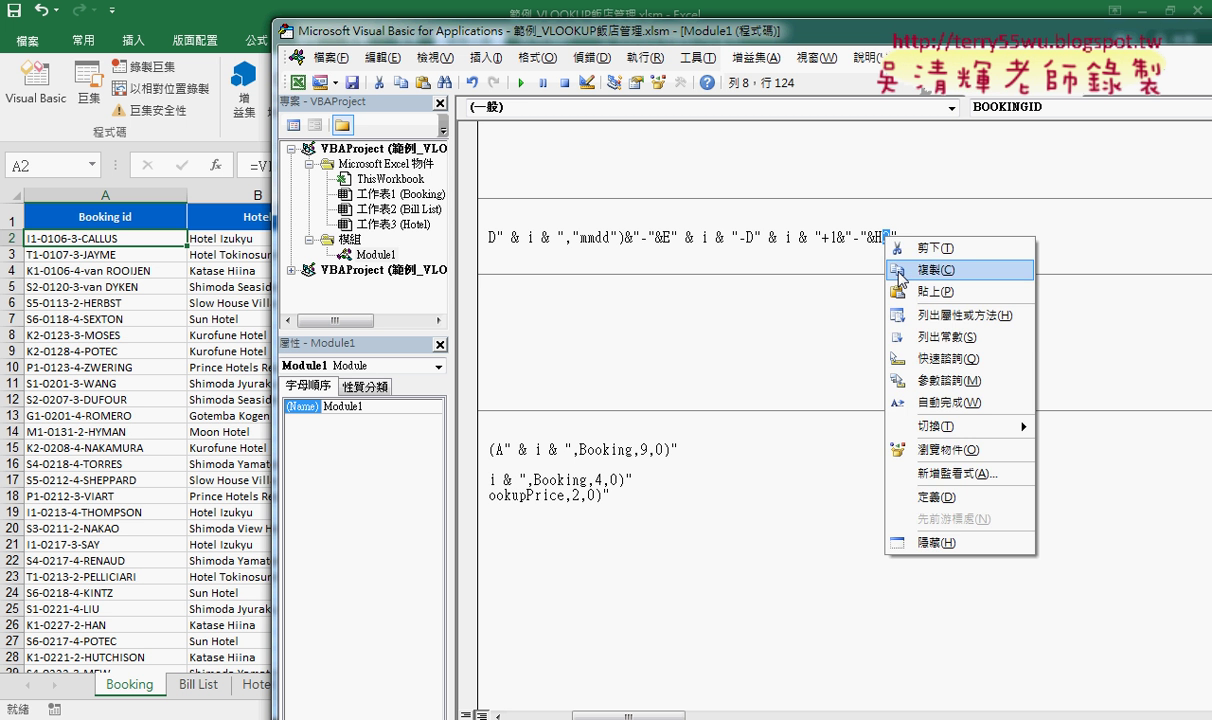
type("& i & \"")
left_click(911, 296)
left_click_drag(925, 238, 960, 244)
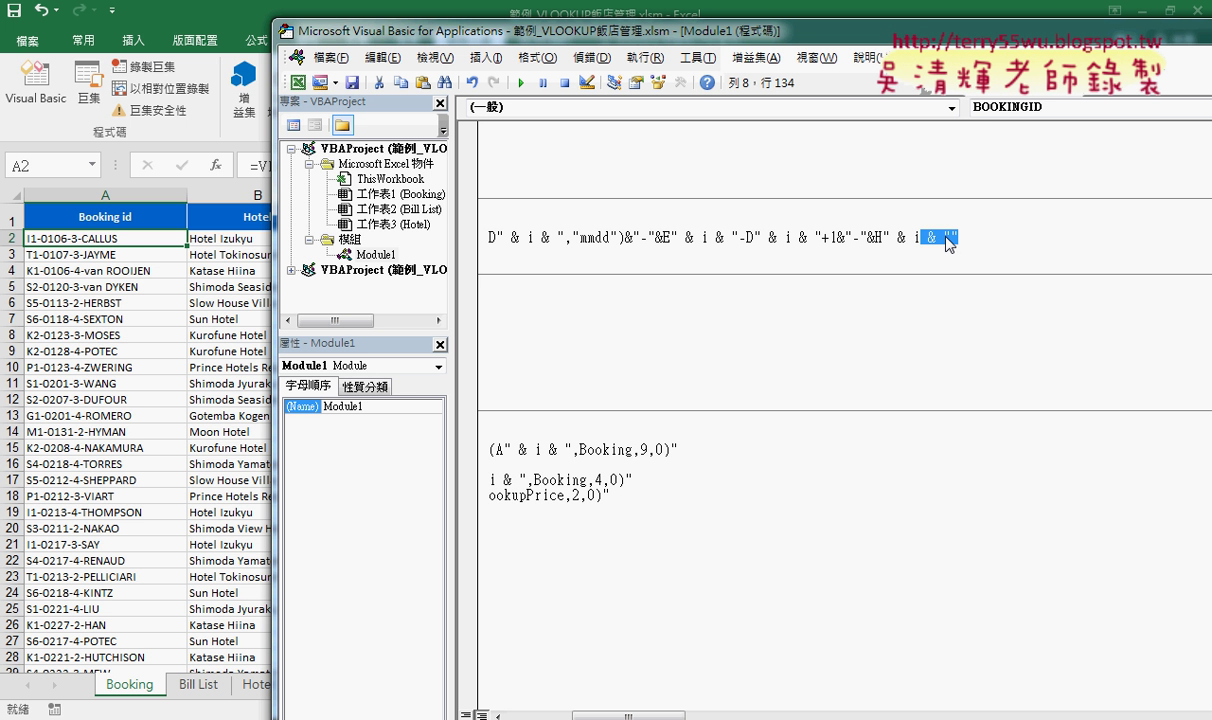
key("Delete")
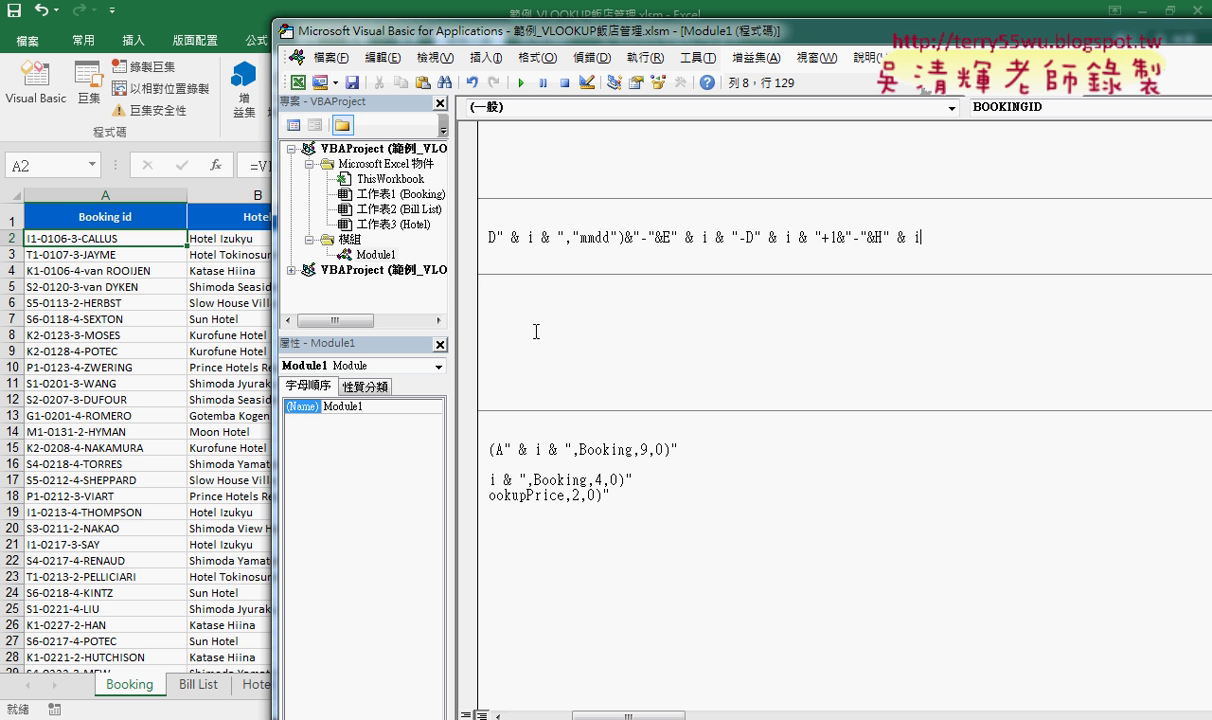
Step: Clear column A with 清除BOOKINGID, run BOOKINGID, and dismiss the resulting syntax error
left_click(172, 446)
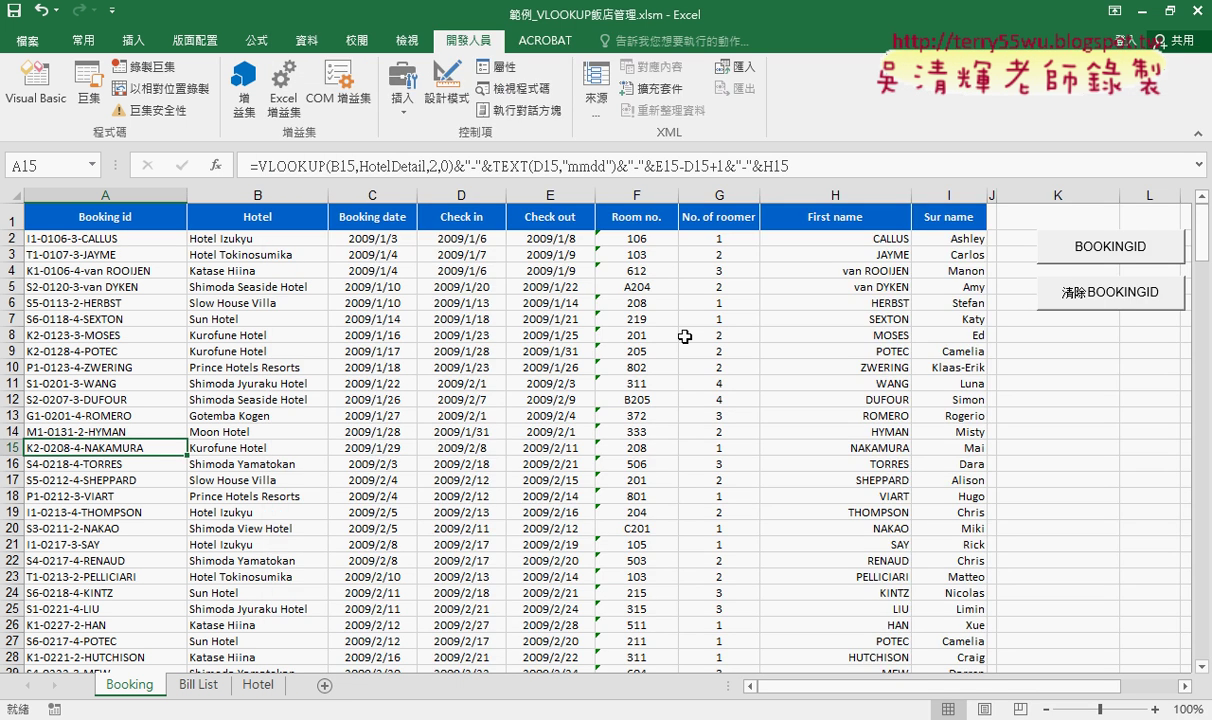
left_click(1075, 298)
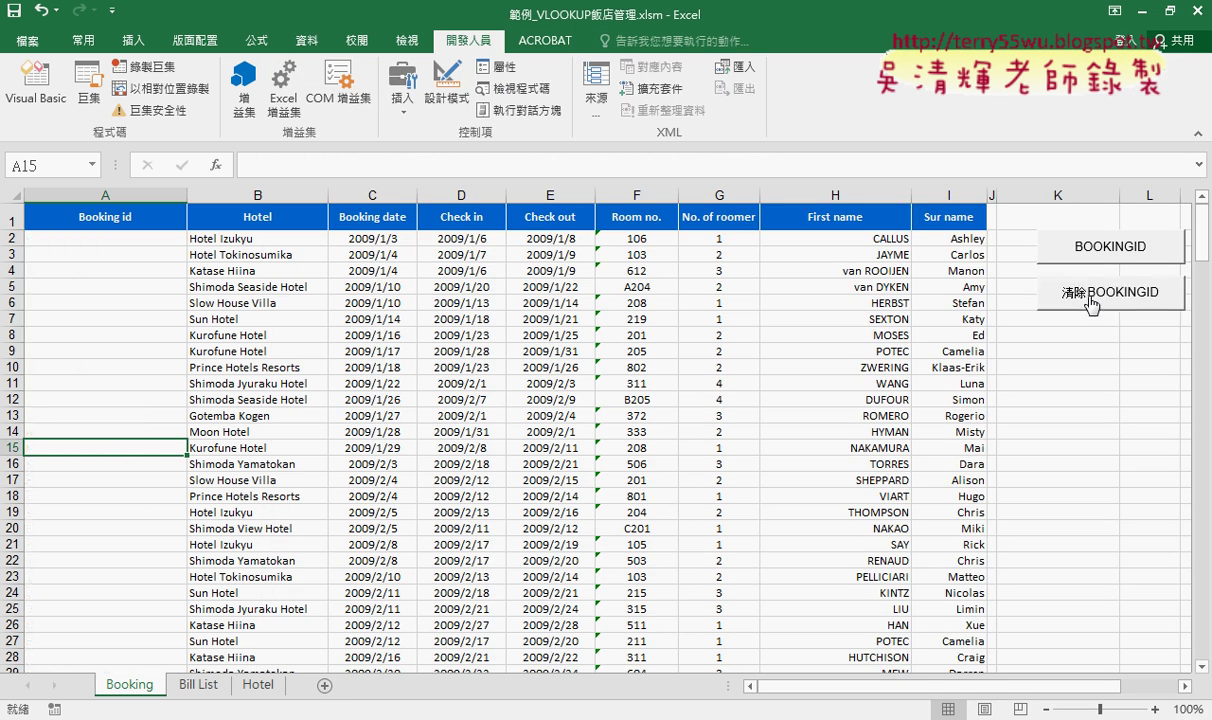
left_click(1106, 249)
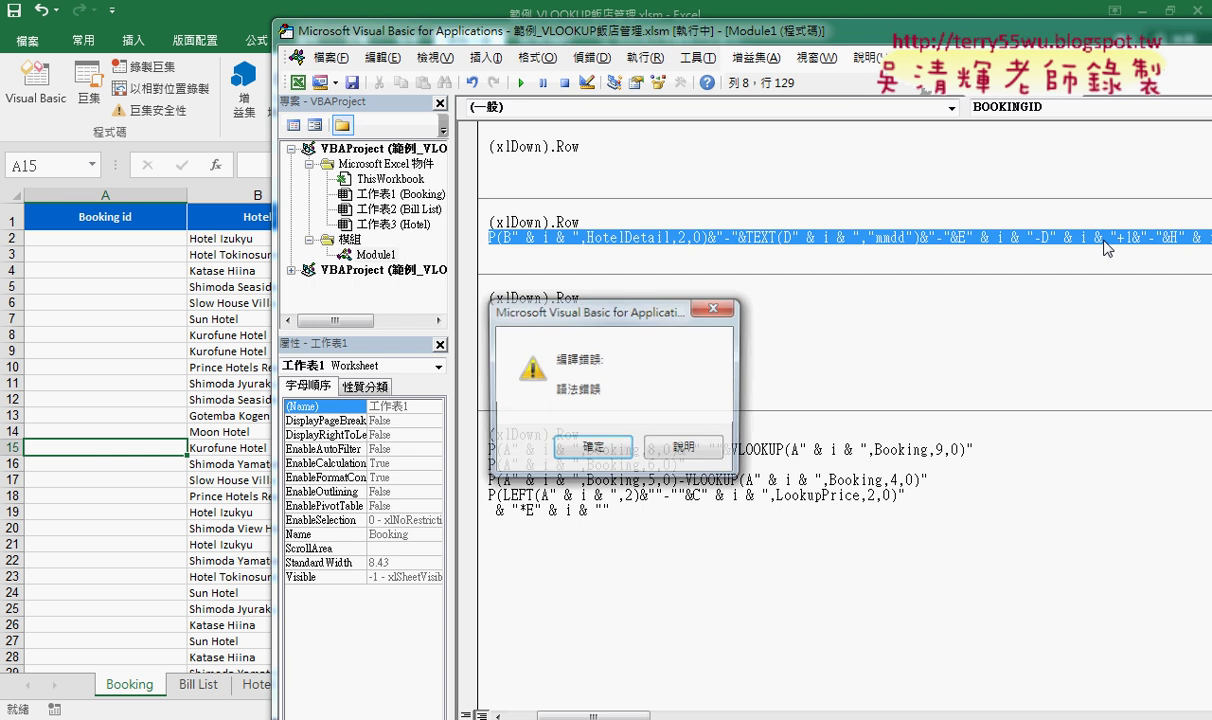
left_click(566, 442)
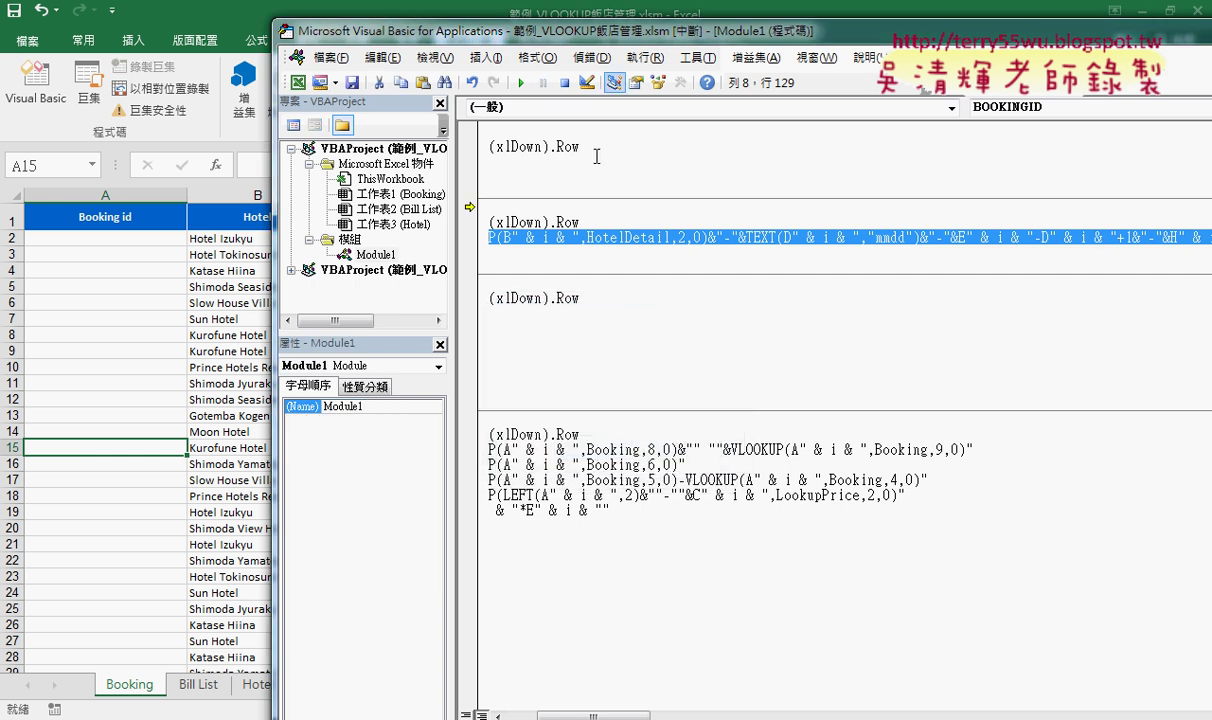
Step: Cut the text from =VLOOKUP to the formula's end out of BOOKINGID's line 8
mouse_move(606, 716)
left_mouse_down()
mouse_move(630, 716)
mouse_move(565, 713)
left_mouse_up()
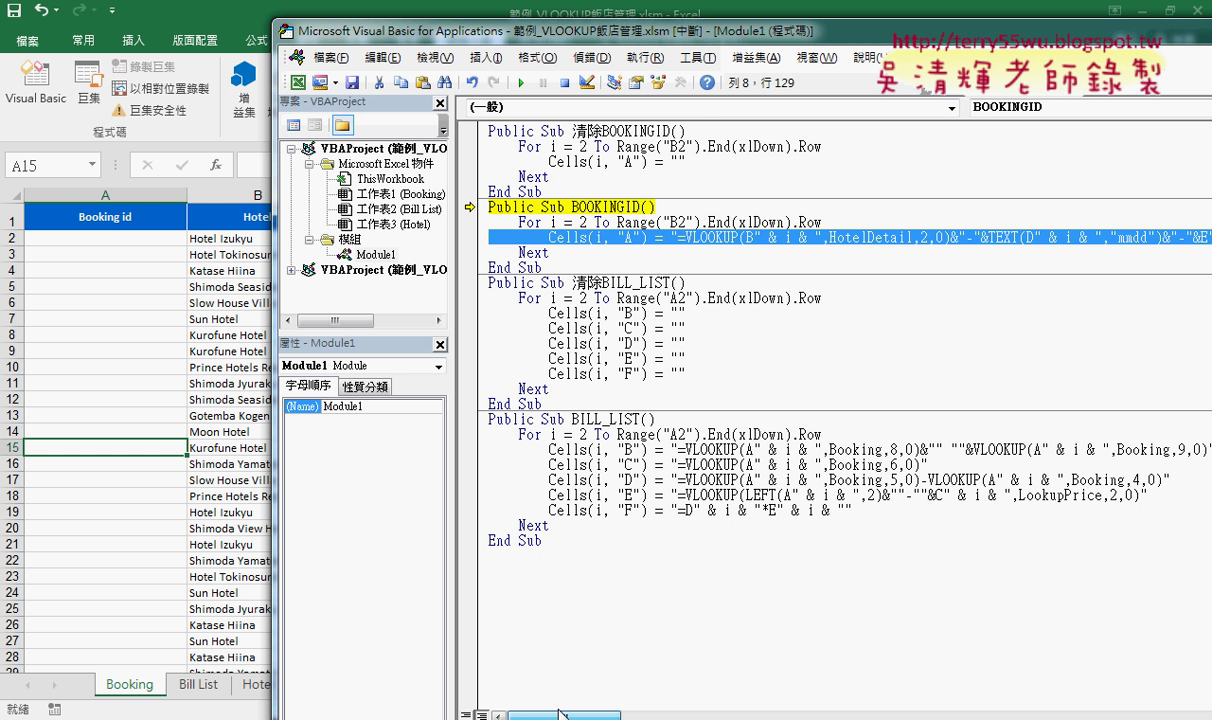
left_click_drag(575, 714, 591, 714)
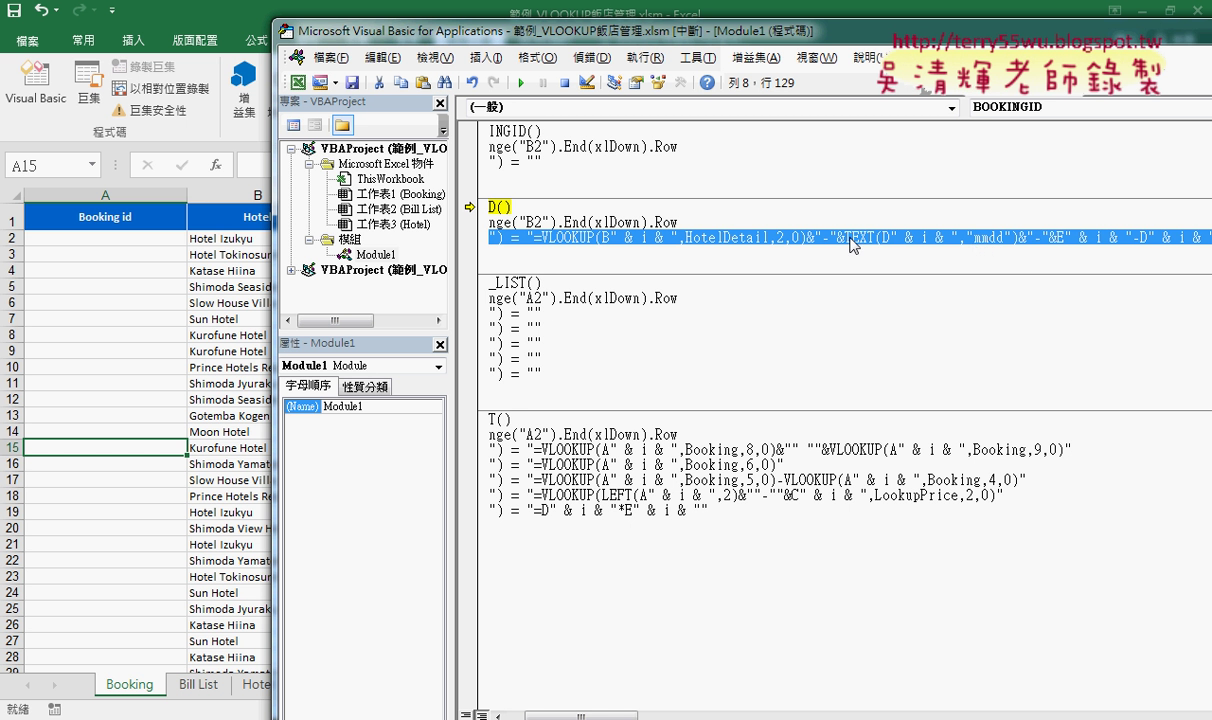
left_click_drag(714, 20, 585, 47)
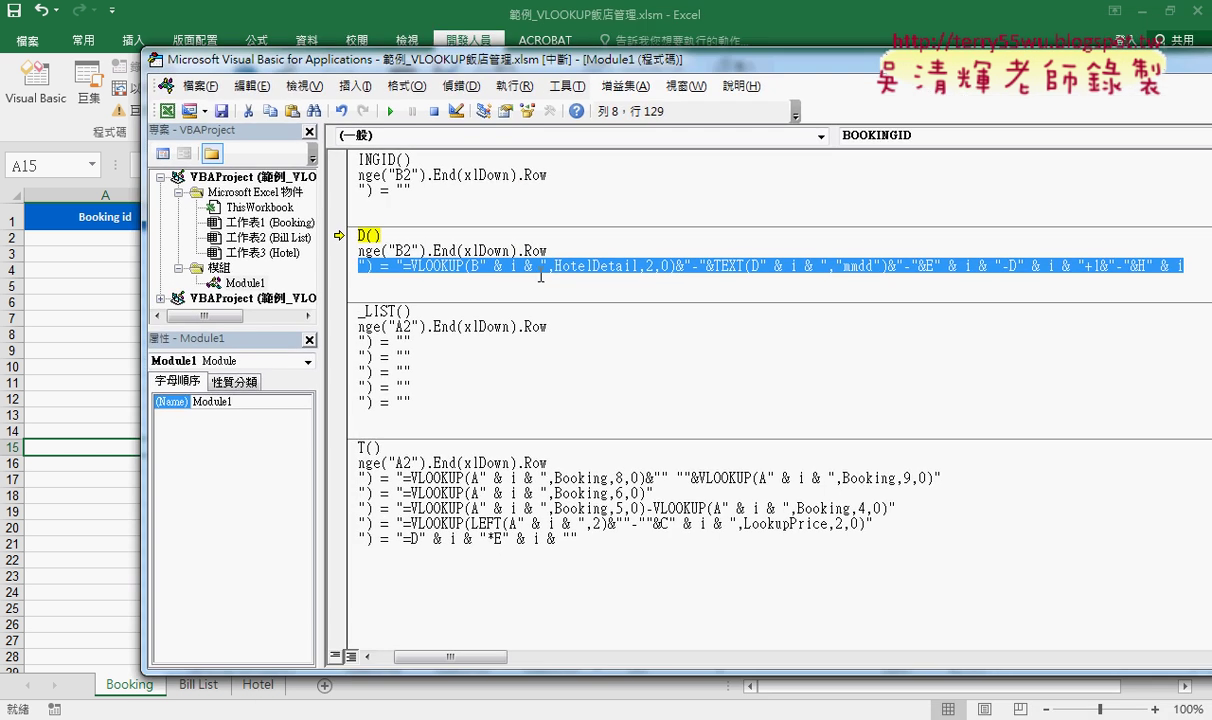
left_click(388, 265)
left_click_drag(403, 265, 1147, 268)
key("ctrl+c")
right_click(899, 264)
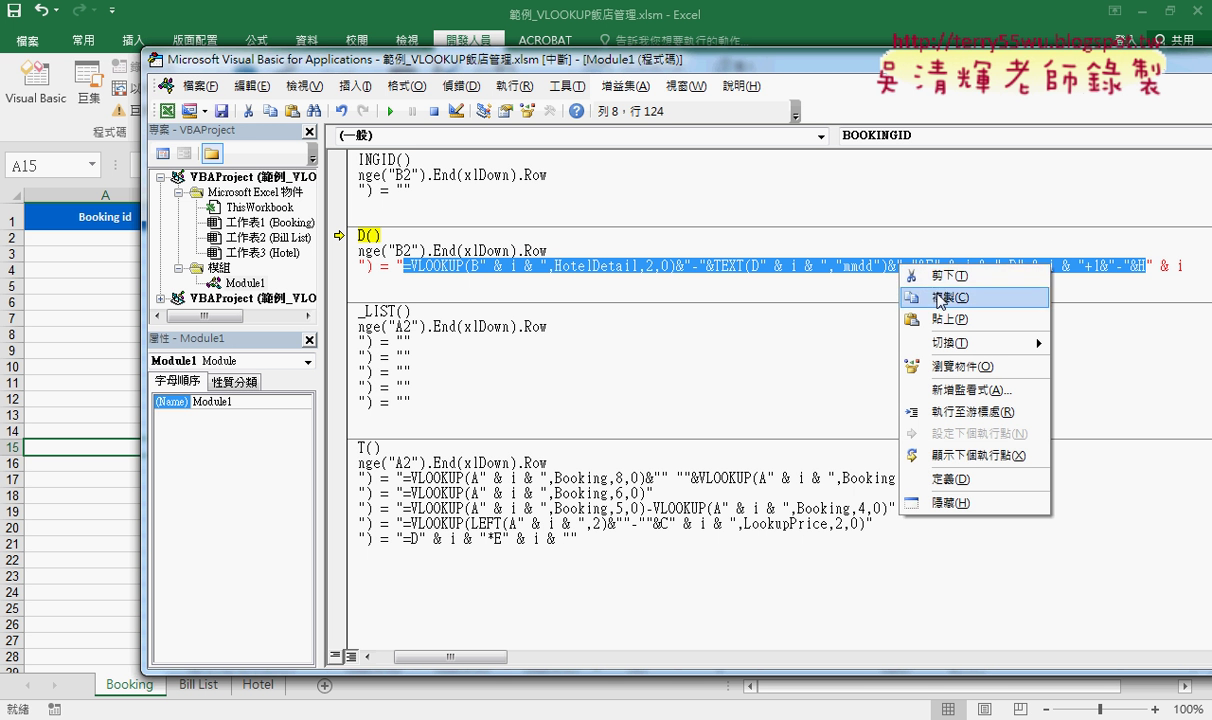
left_click(940, 276)
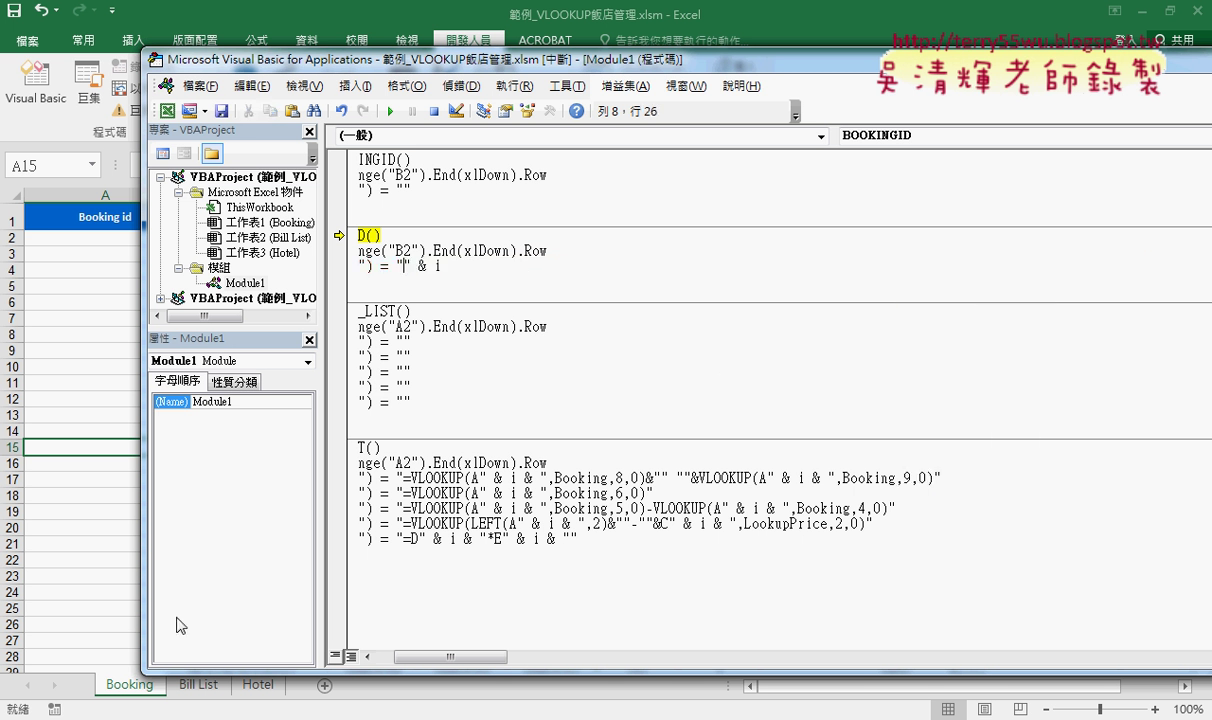
Step: Launch Notepad from Start > Accessories and paste the cut formula into it
key("super")
left_click(118, 653)
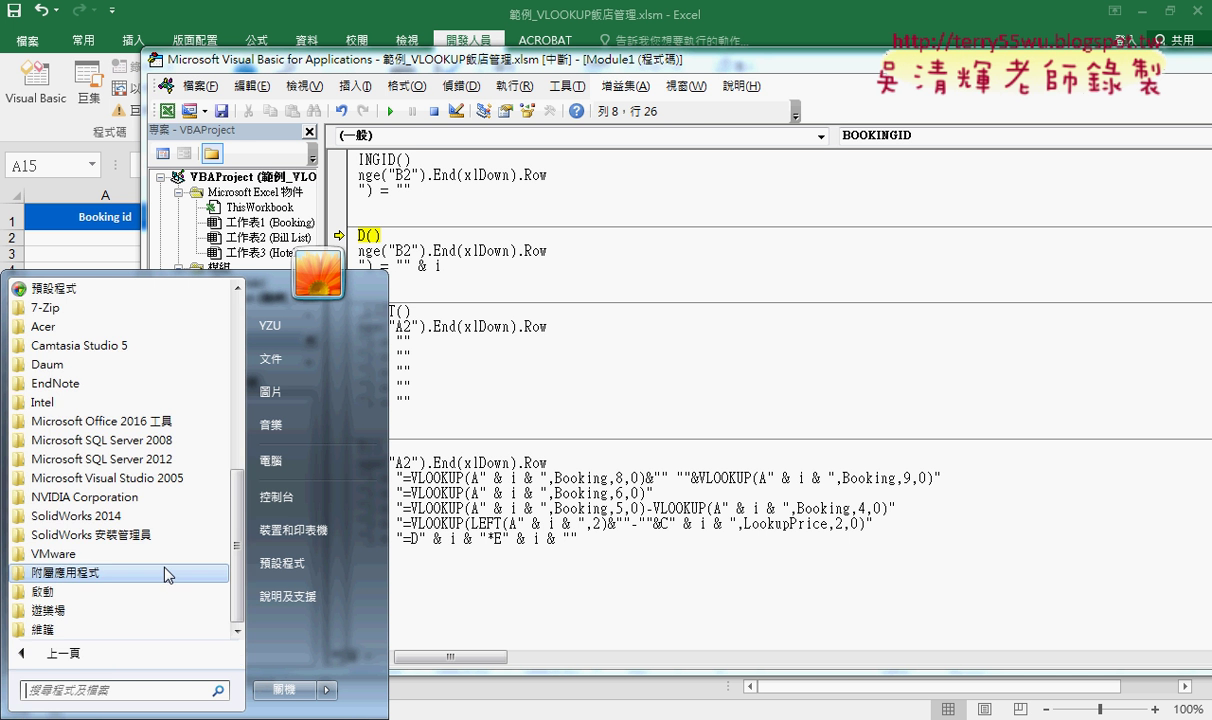
left_click(157, 572)
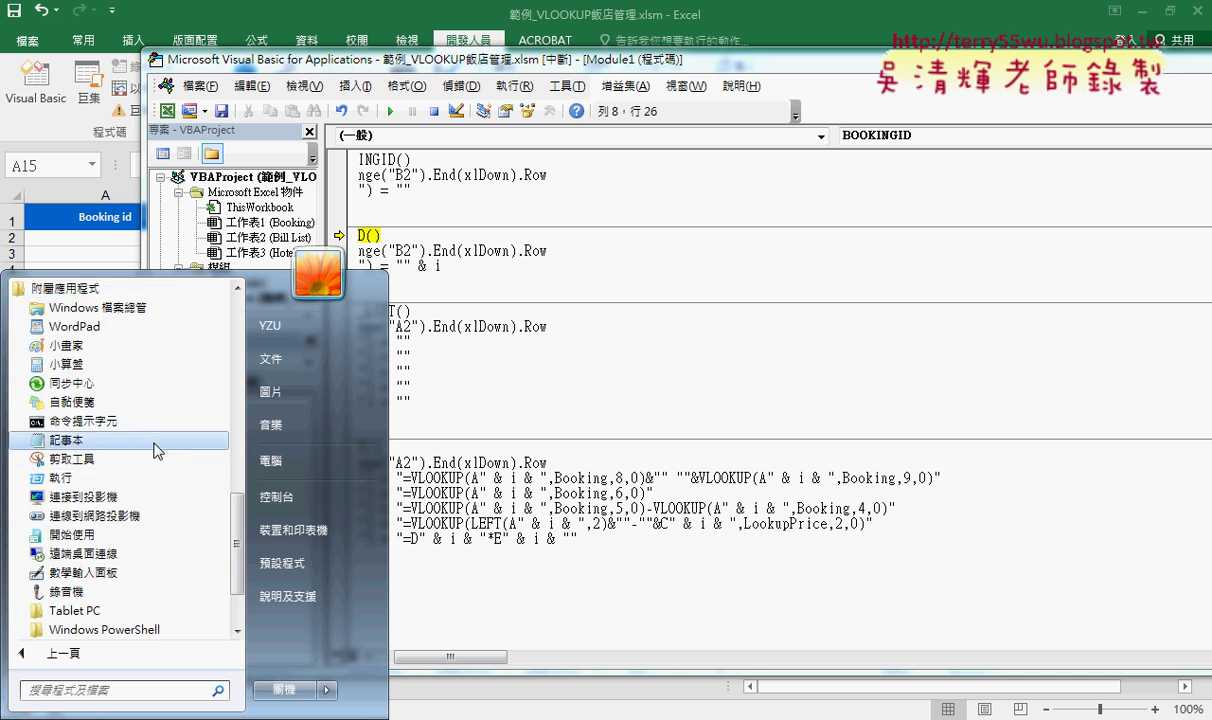
left_click(145, 440)
right_click(400, 384)
left_click(448, 460)
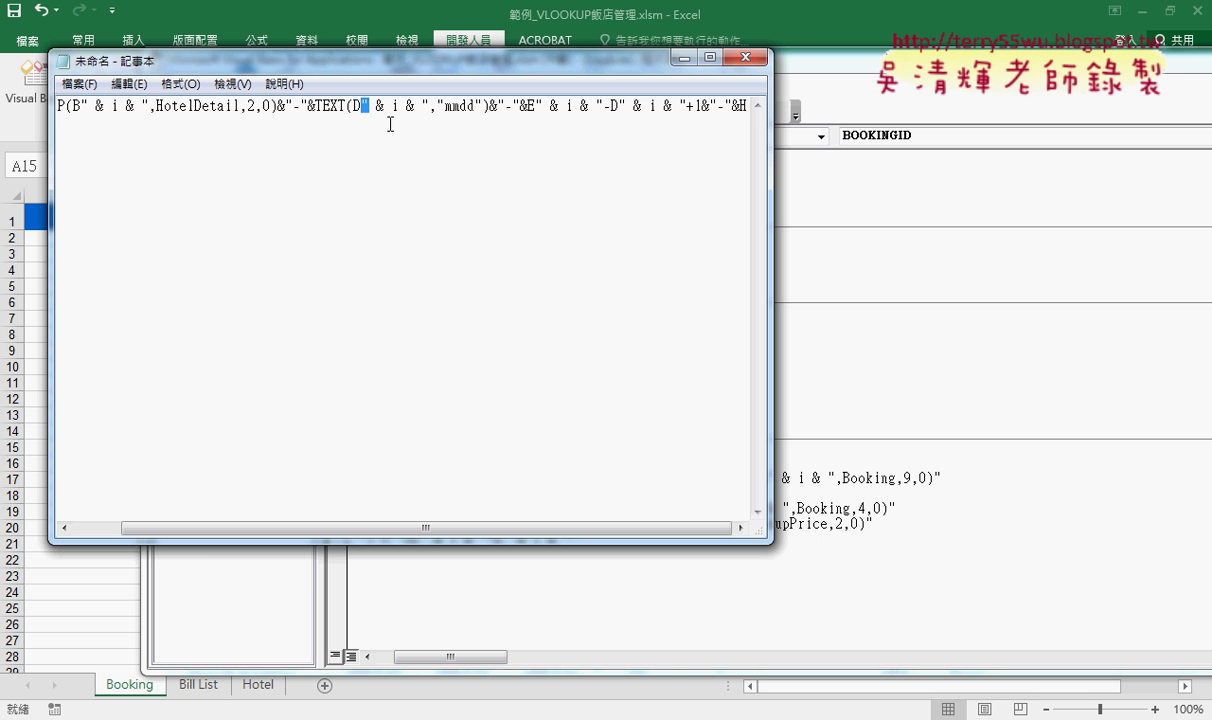
Step: Replace every " with "" using Replace All, then cut the converted formula back out
key("ctrl+h")
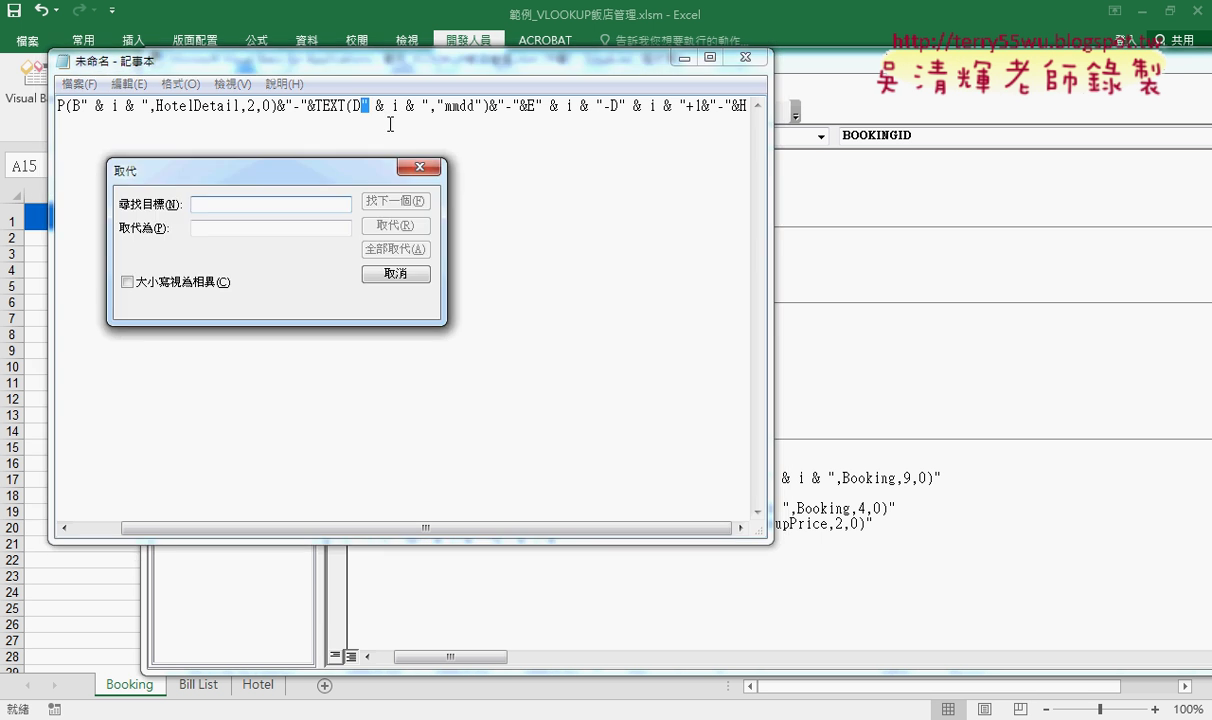
type("\"")
key("Tab")
type("\"\"")
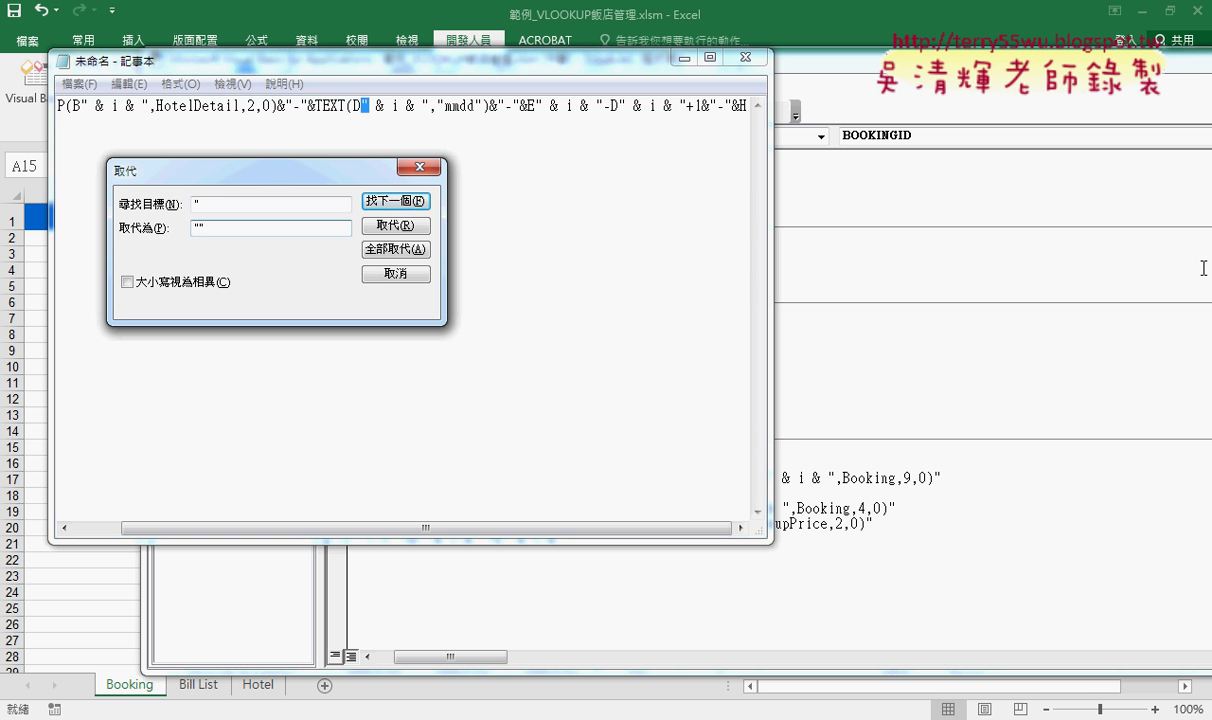
left_click(396, 248)
left_click(397, 274)
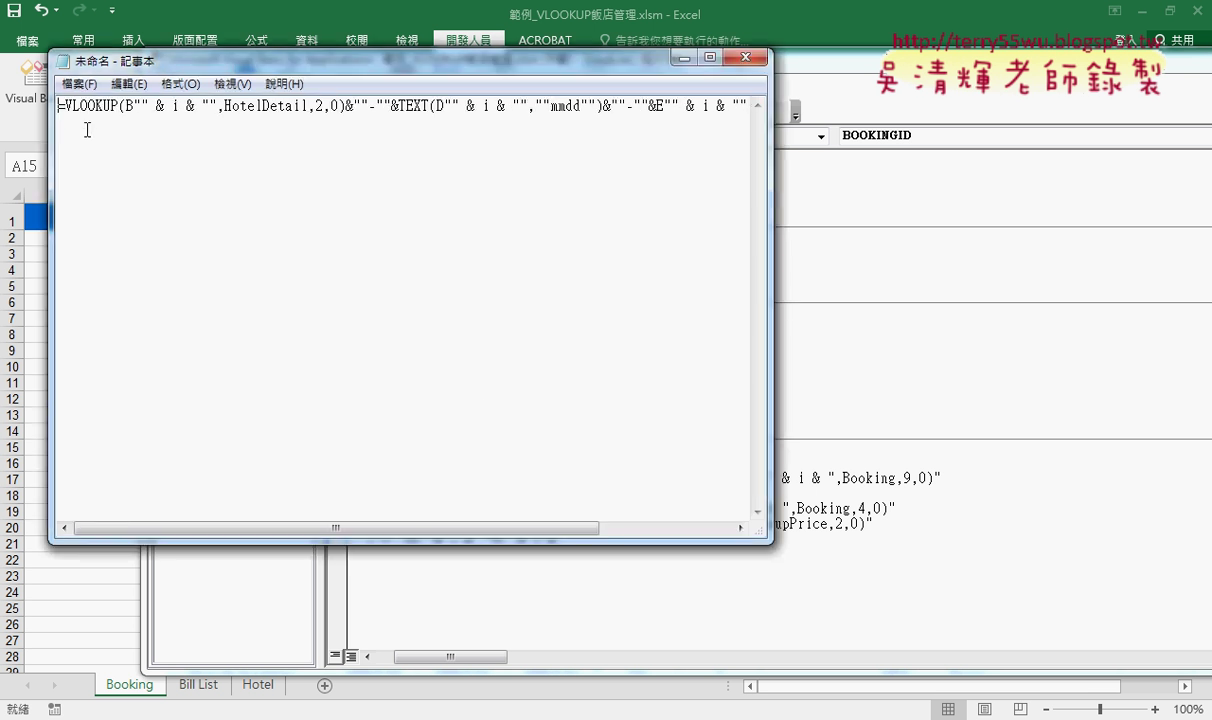
left_click_drag(58, 104, 736, 127)
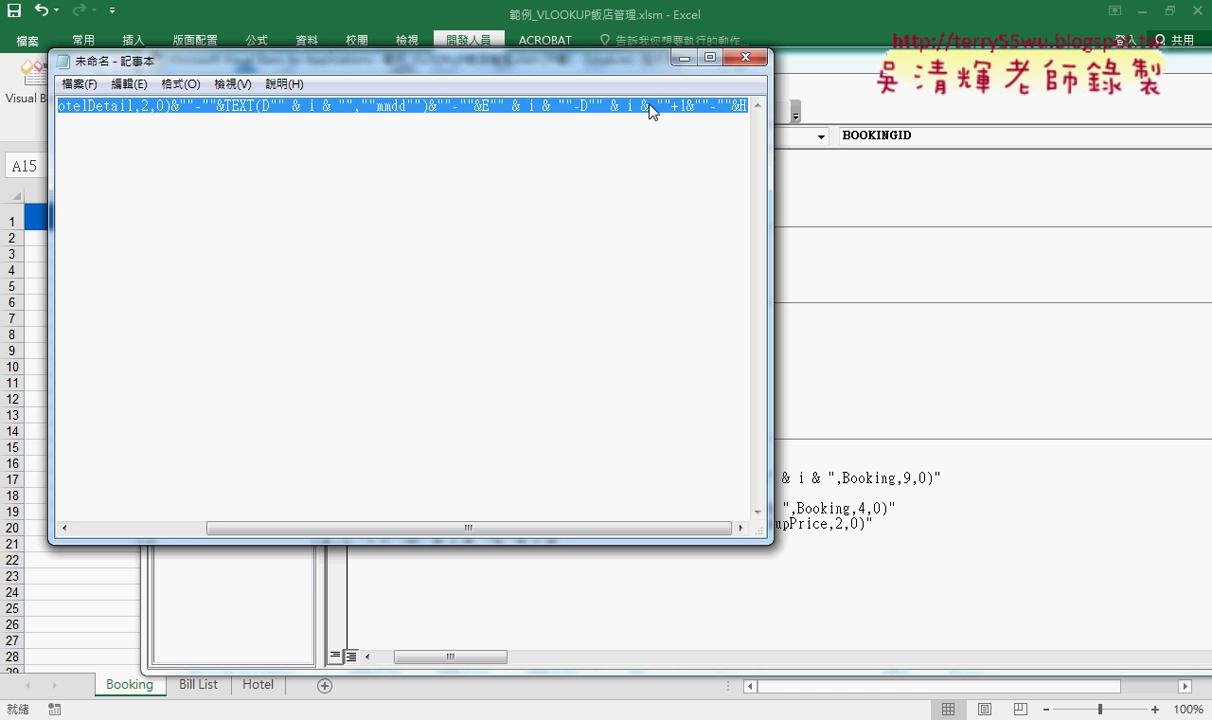
right_click(649, 106)
left_click(698, 146)
left_click(862, 220)
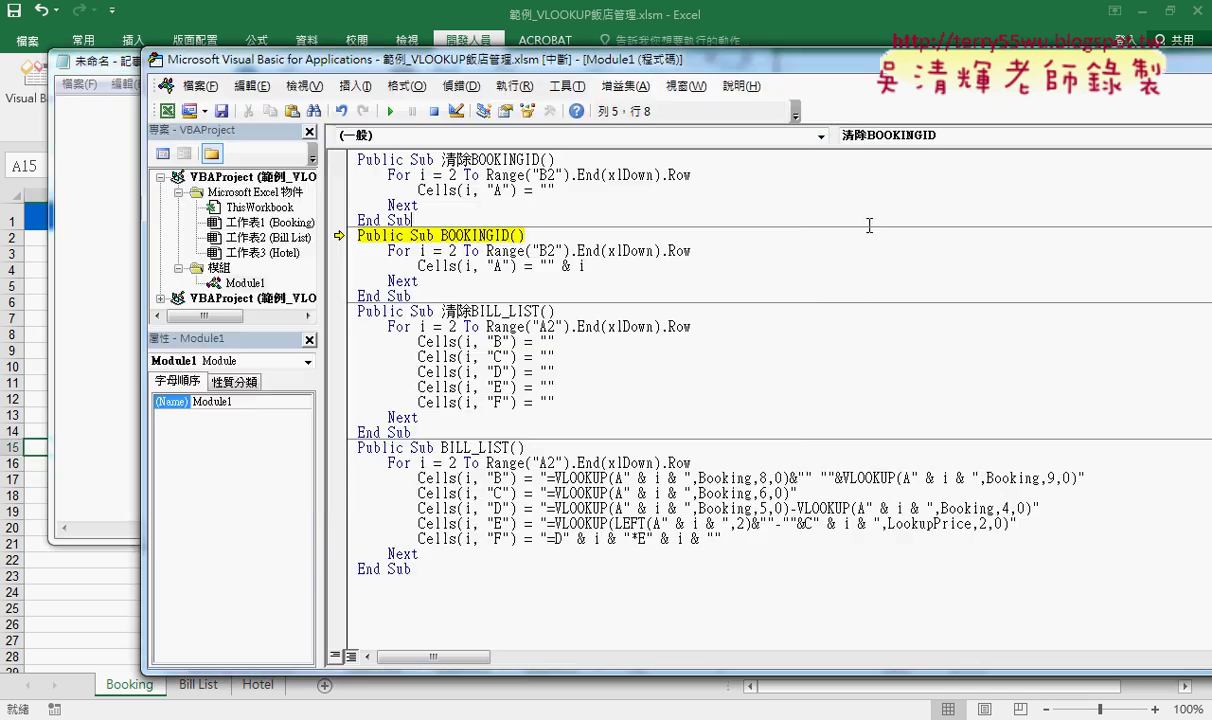
Step: Paste the doubled-quote formula into line 8 and resume the macro, which stops on a runtime error
left_click(548, 266)
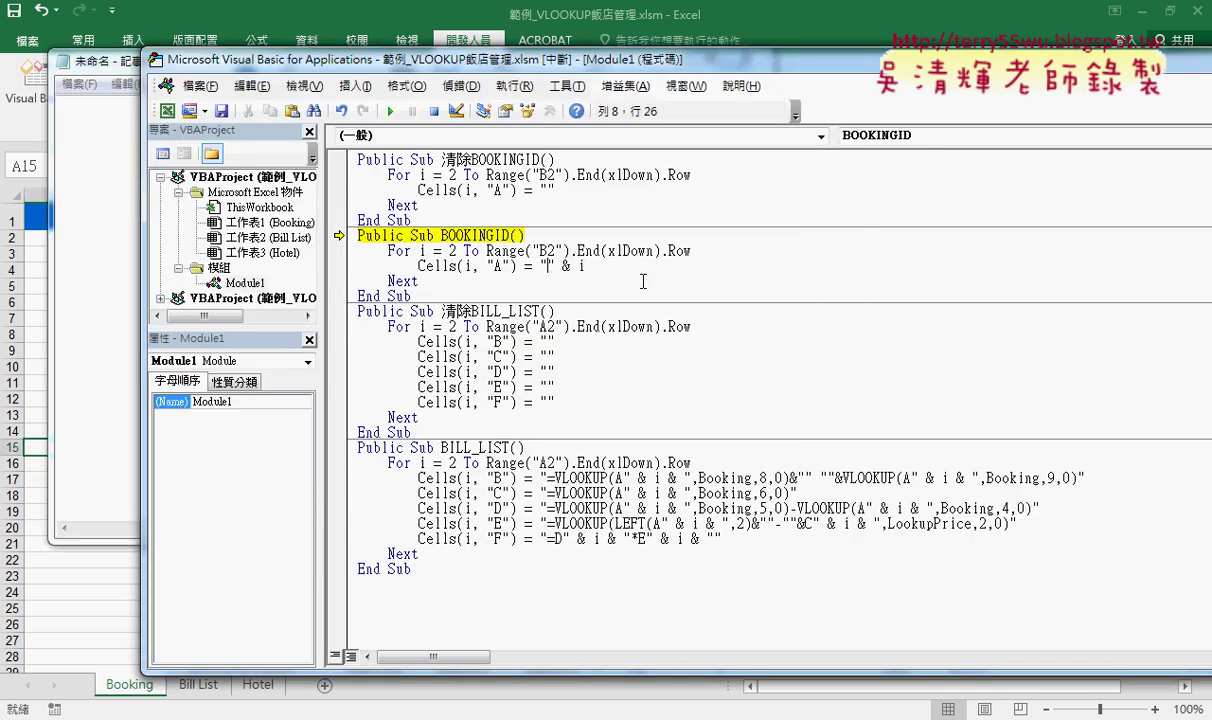
type("=VLOOKUP(B\"\" & i & \"\",HotelDetail,2,0)&\"\"-\"\"&TEXT(D\"\" & i & \"\",\"\"mmdd\"\")&\"\"-\"\"&E\"\" & i & \"\"-D\"\" & i & \"\"+1&\"\"-\"\"&H")
left_click(598, 402)
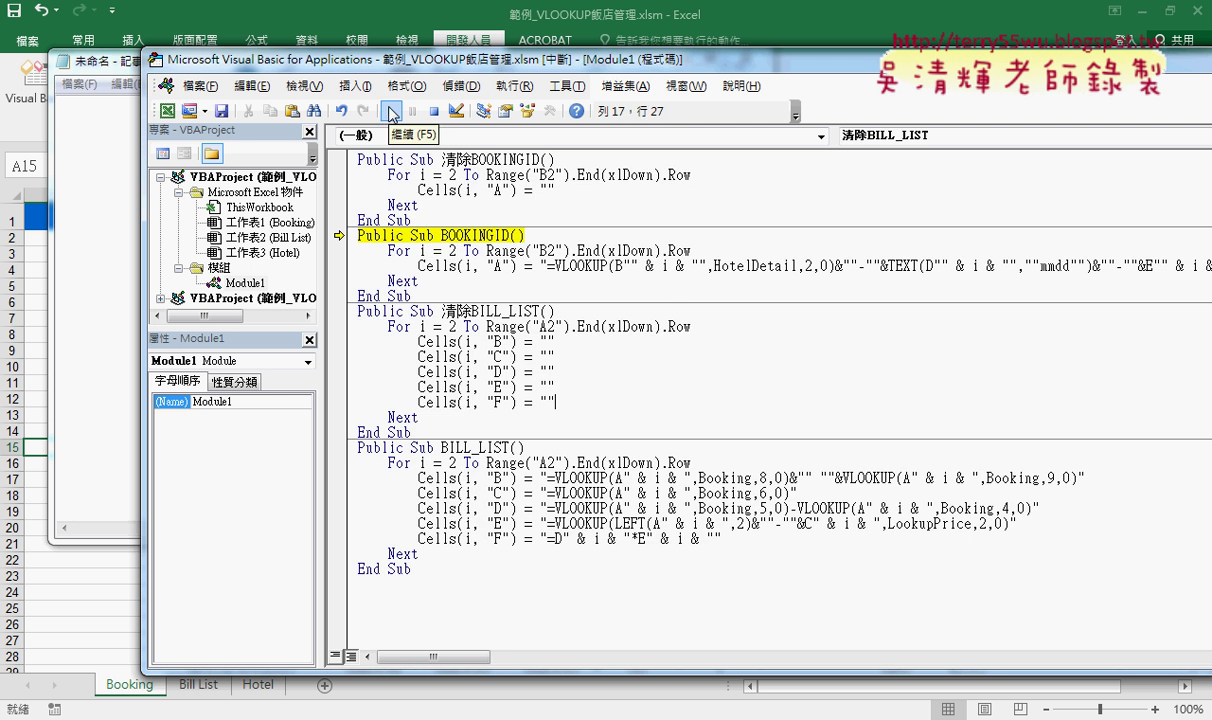
left_click(390, 113)
left_click(628, 333)
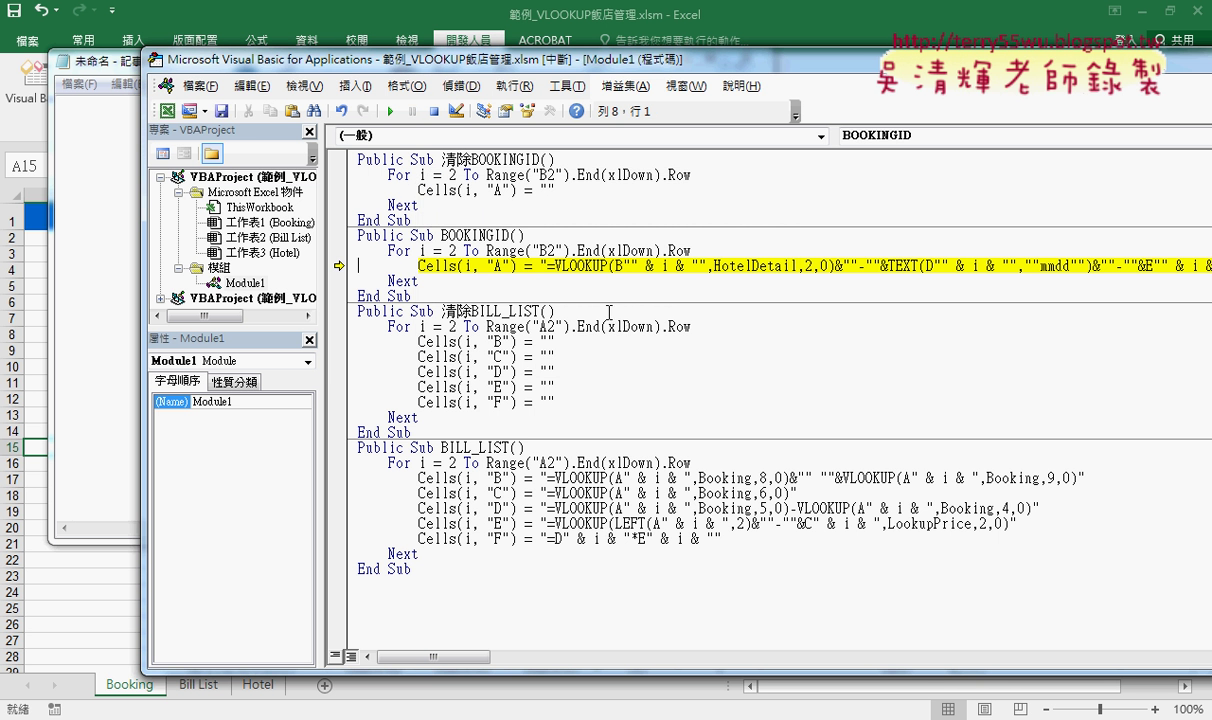
Step: Delete the pasted formula from line 8 and return to the Booking sheet
left_click_drag(546, 265, 1192, 264)
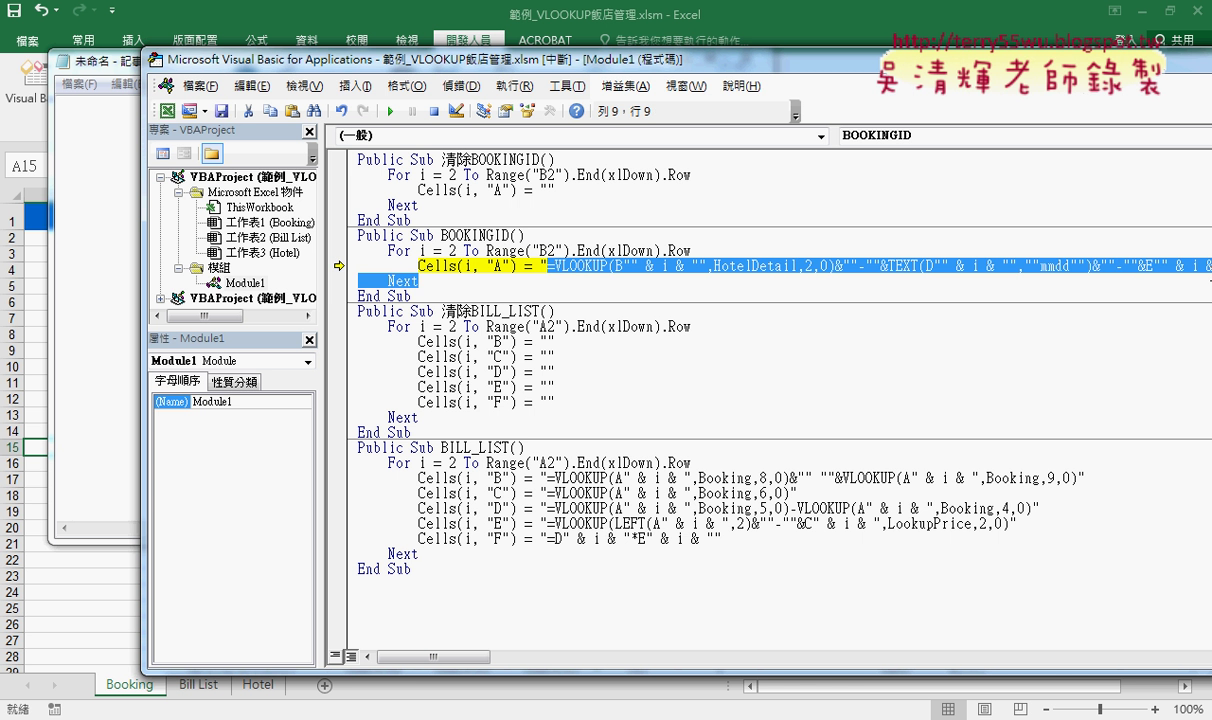
left_click_drag(748, 58, 594, 48)
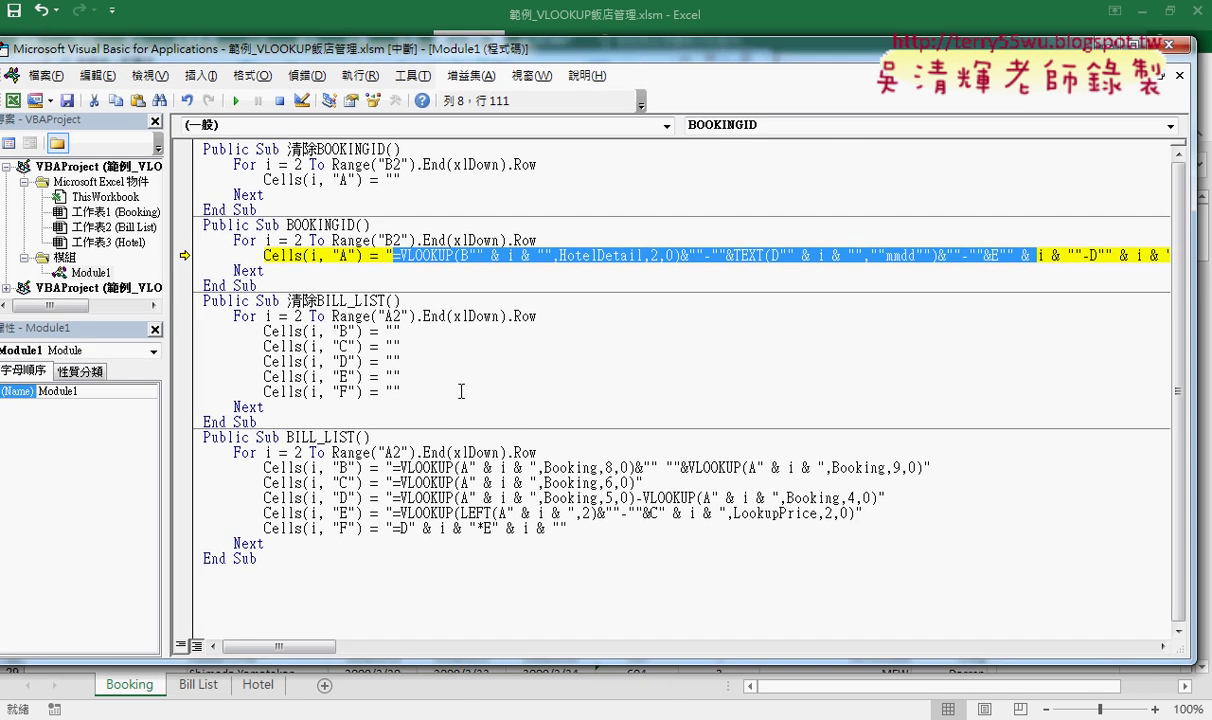
left_click_drag(287, 646, 294, 646)
mouse_move(340, 255)
left_mouse_down()
mouse_move(1181, 259)
mouse_move(1001, 254)
left_mouse_up()
key("Delete")
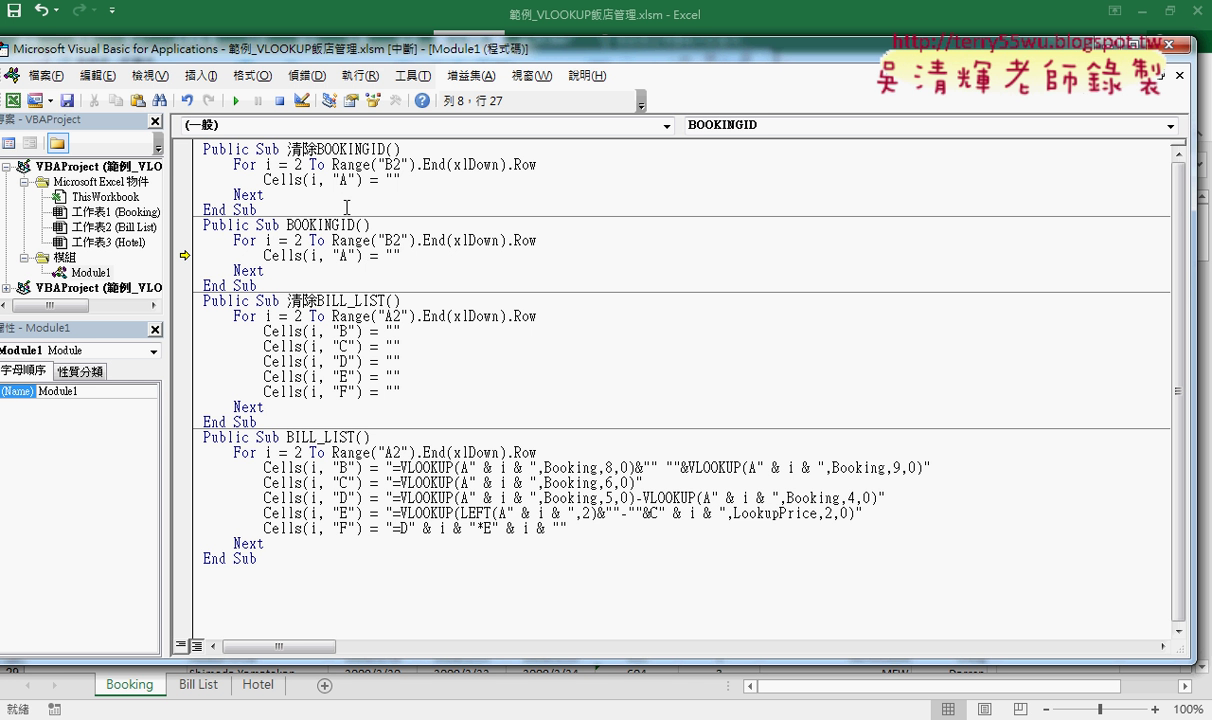
left_click(113, 690)
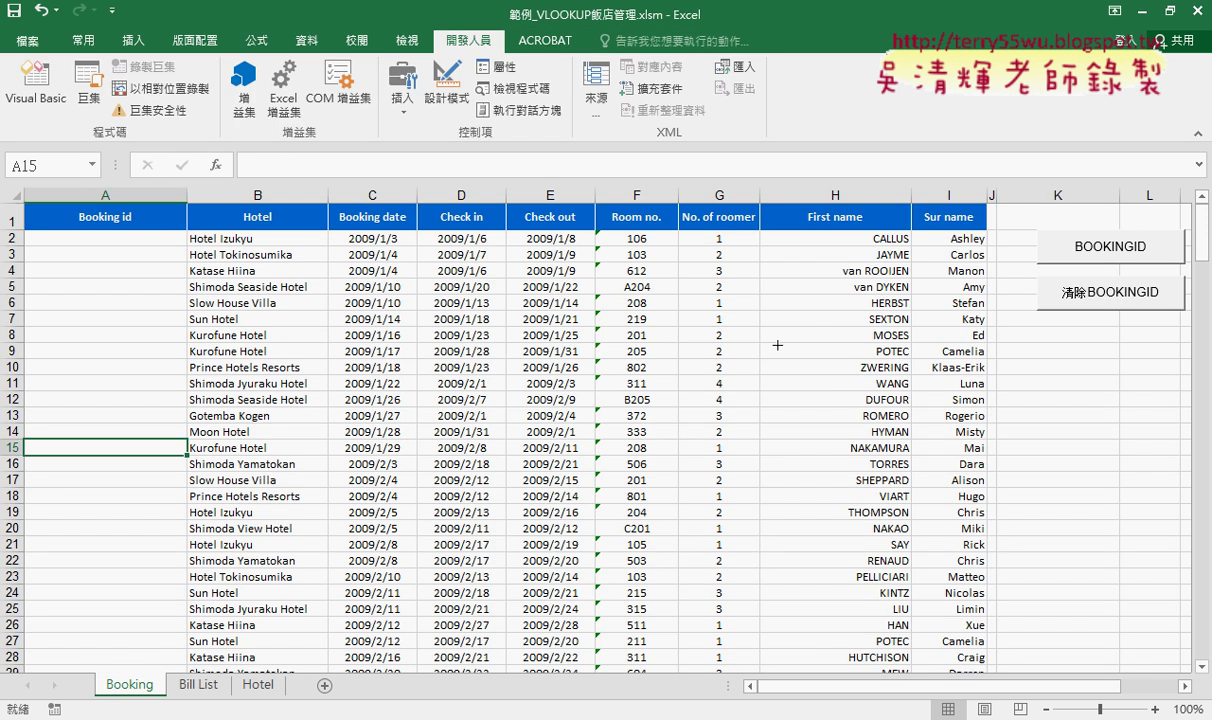
Step: Flip to the Bill List sheet and back to the Booking sheet, whose Booking id column is empty
left_click(199, 686)
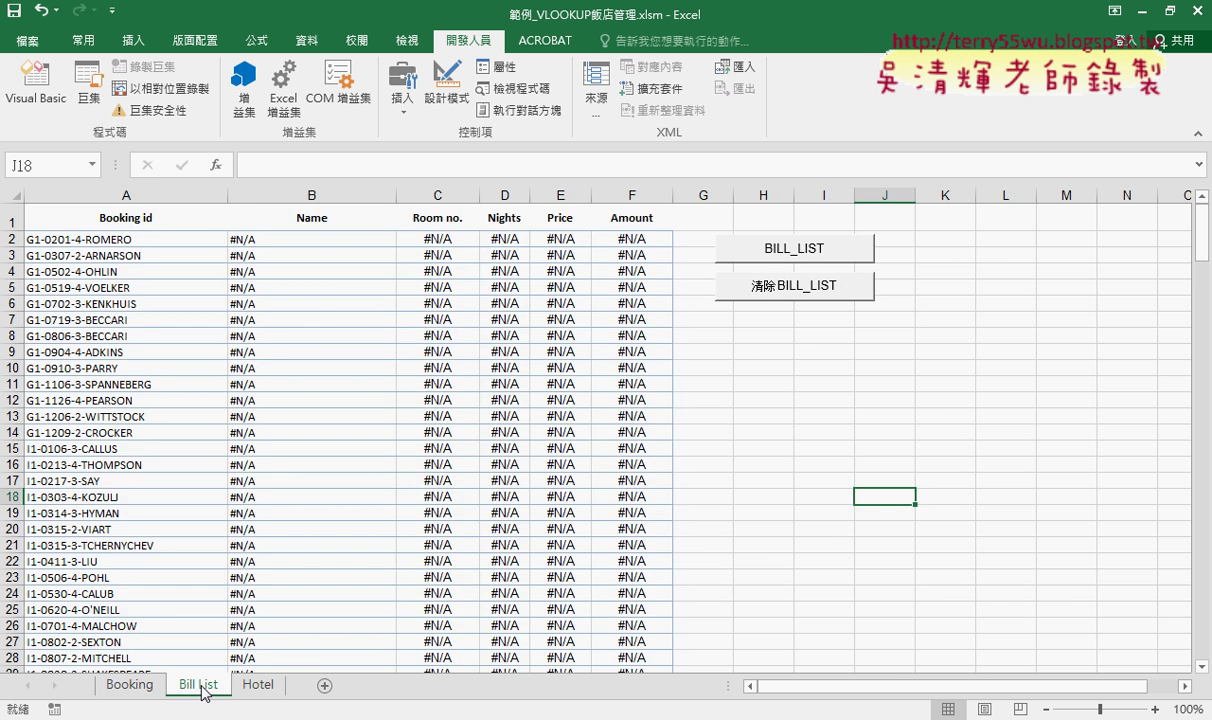
left_click(124, 686)
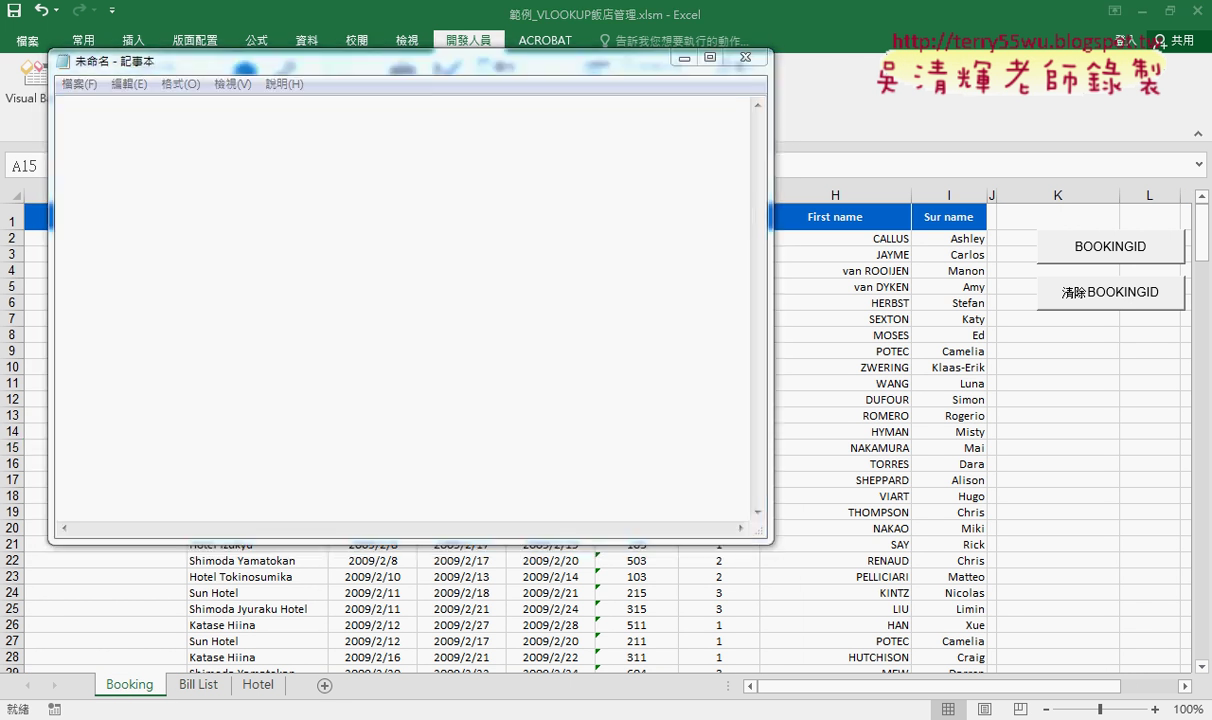
key("alt+Tab")
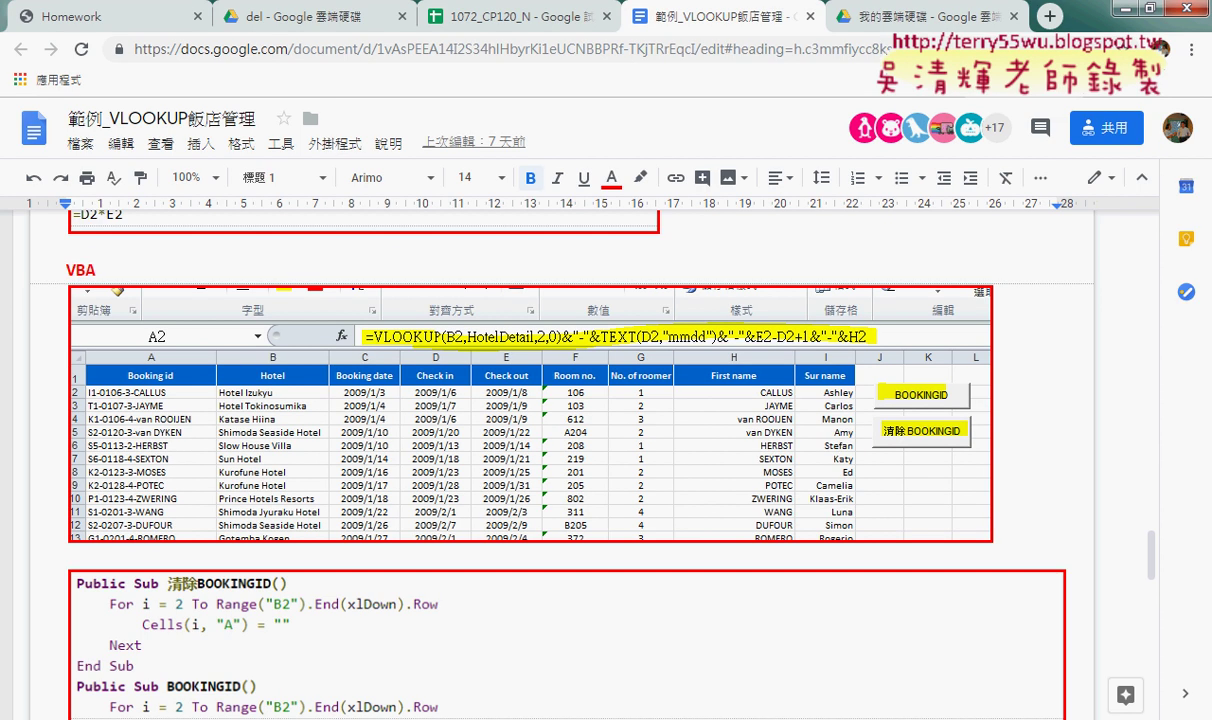
scroll(412, 488, "down", 2)
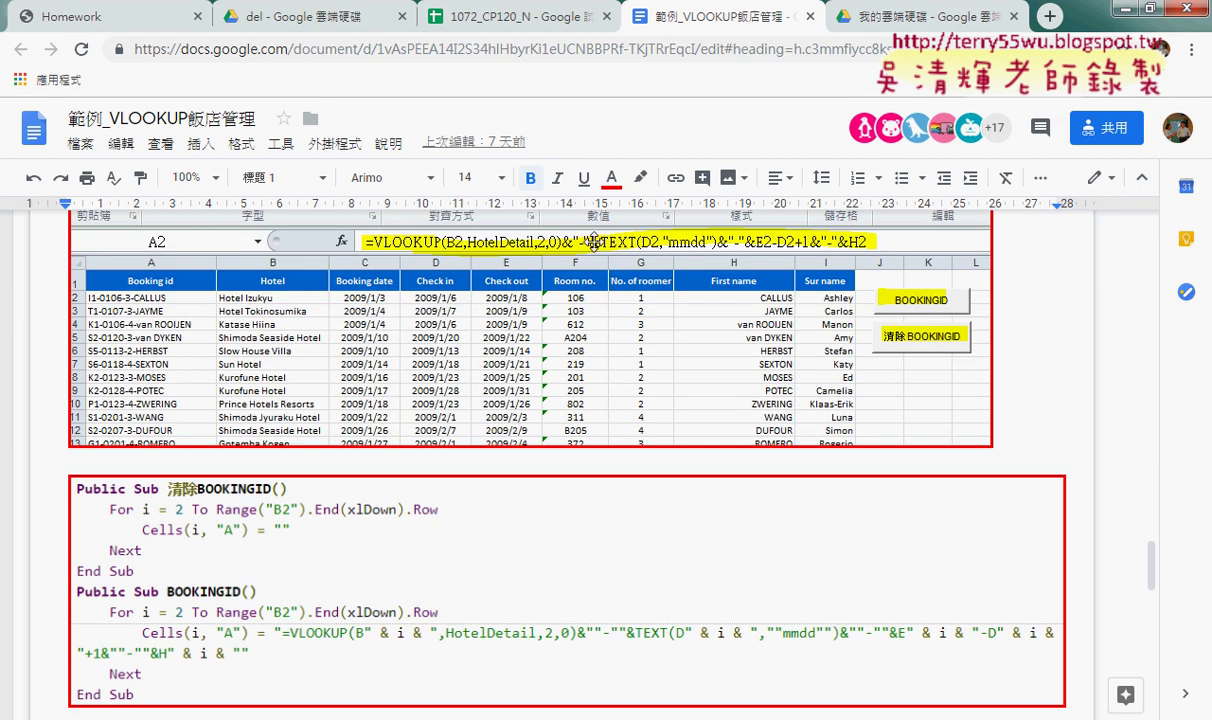
scroll(530, 290, "down", 1)
scroll(400, 315, "down", 3)
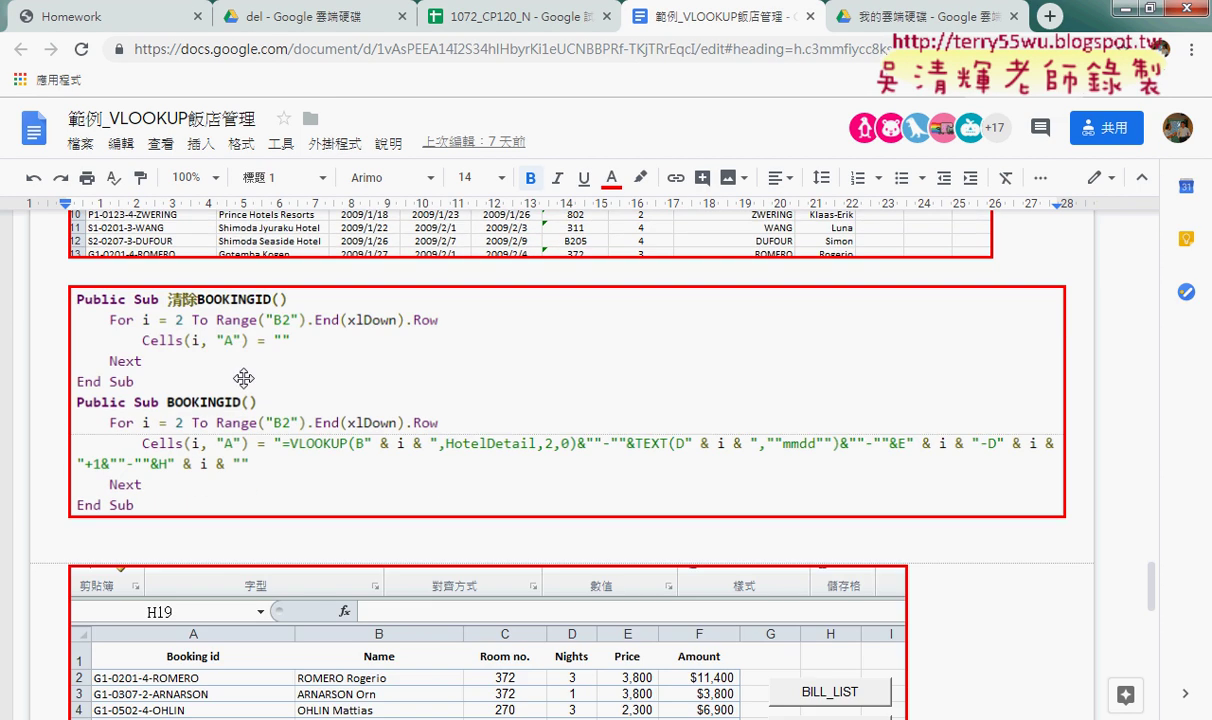
scroll(335, 420, "down", 2)
scroll(348, 437, "down", 4)
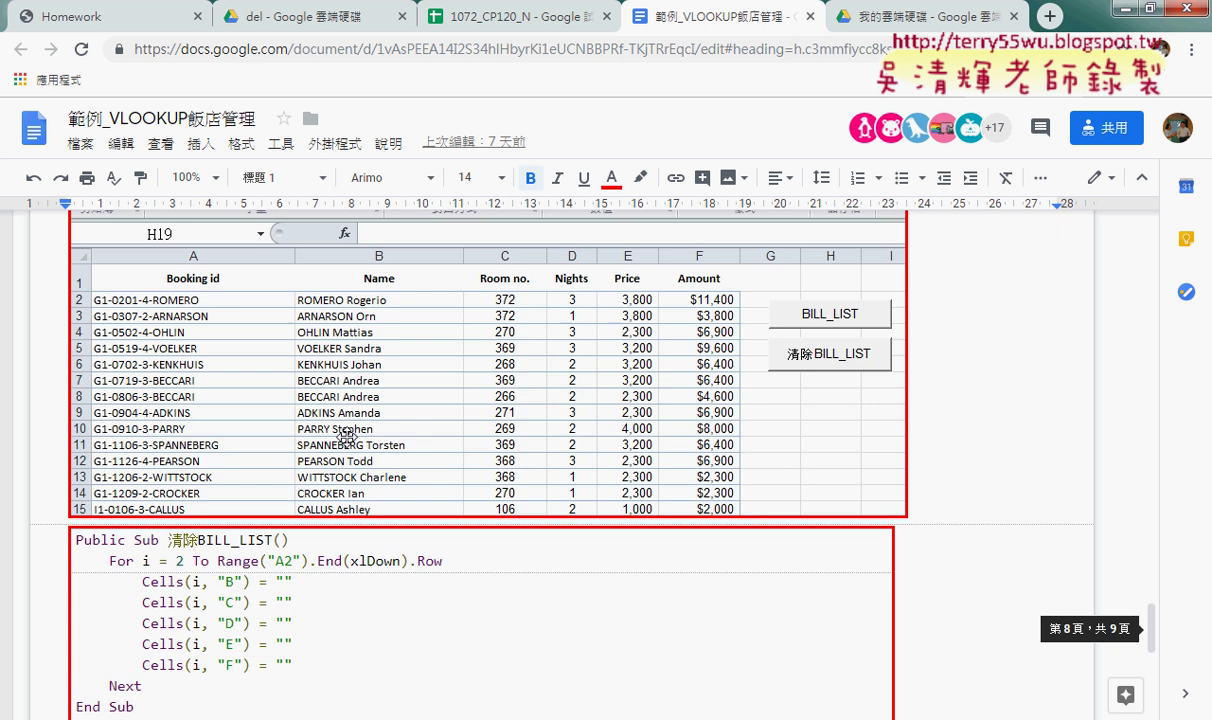
scroll(343, 437, "down", 1)
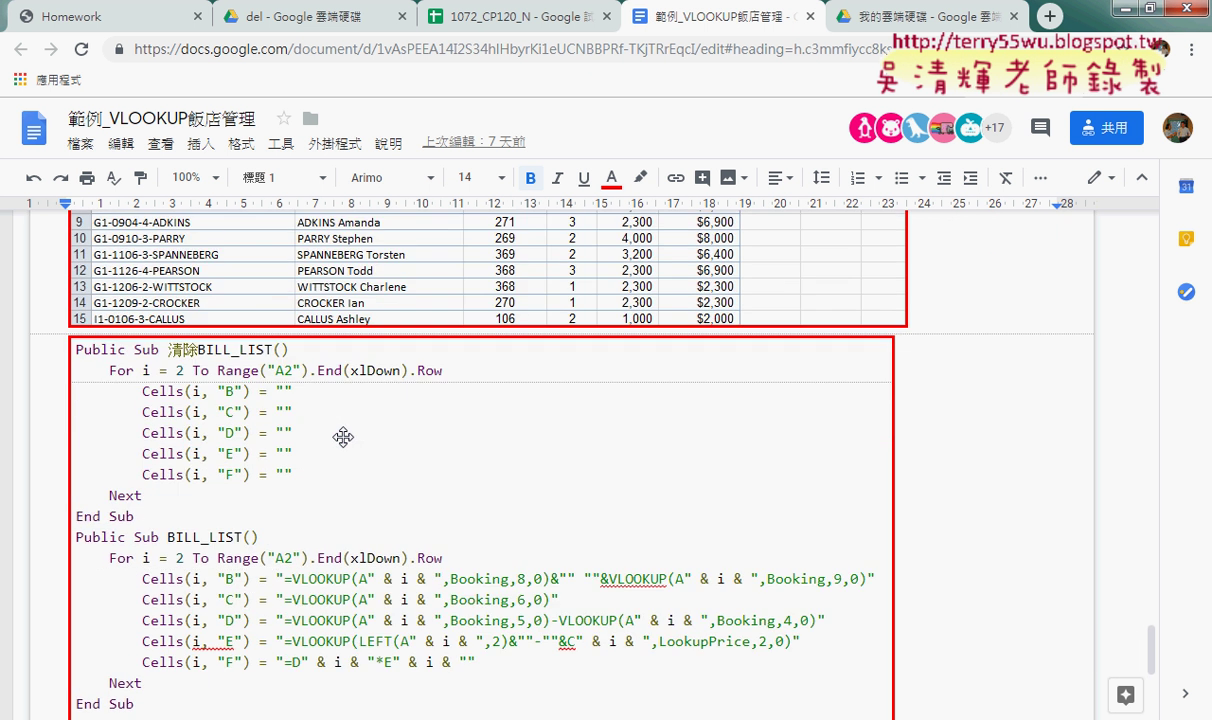